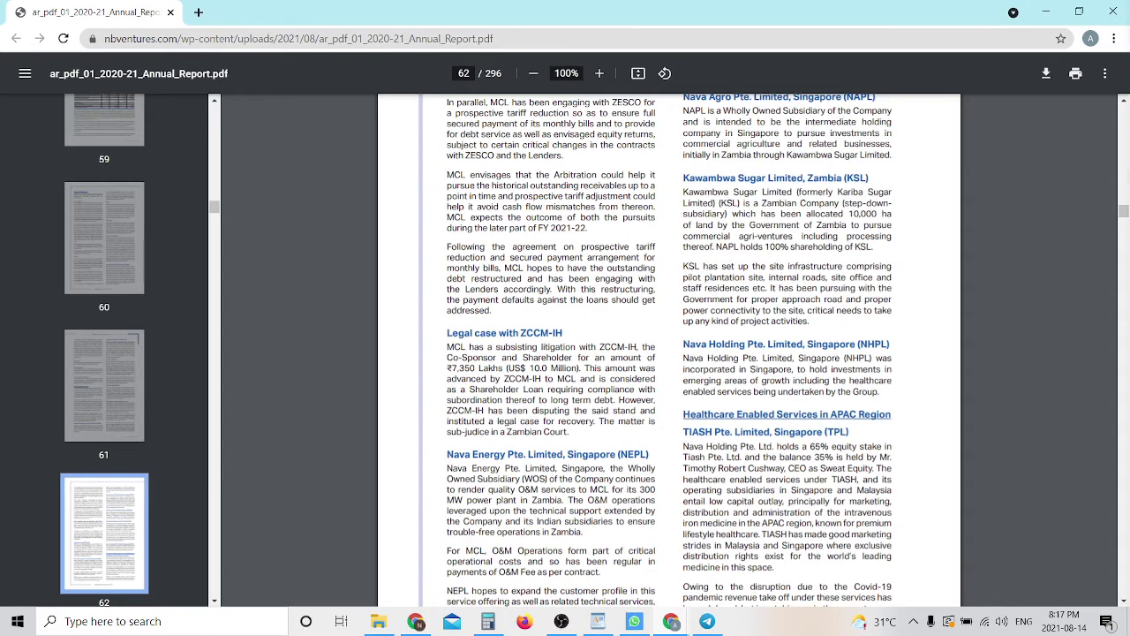
Switch to the Google Sheets spreadsheet and review the consolidated book value, Indian subsidiary book value and contingent liabilities per share
{"action": "key", "text": "alt+Tab"}
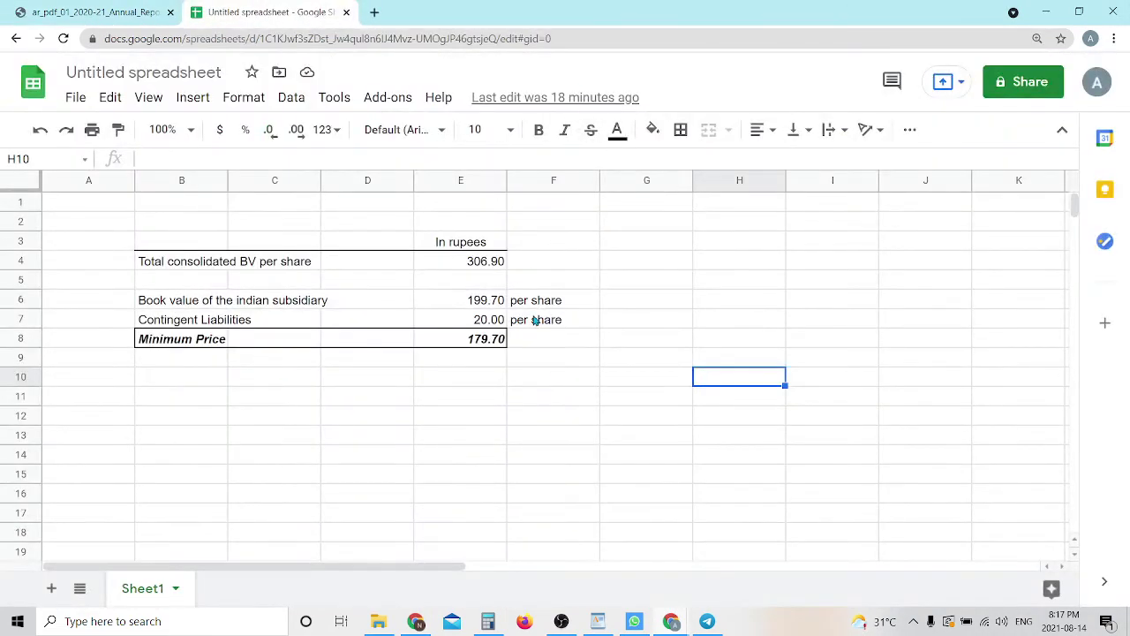
{"action": "left_click", "coordinate": [609, 301]}
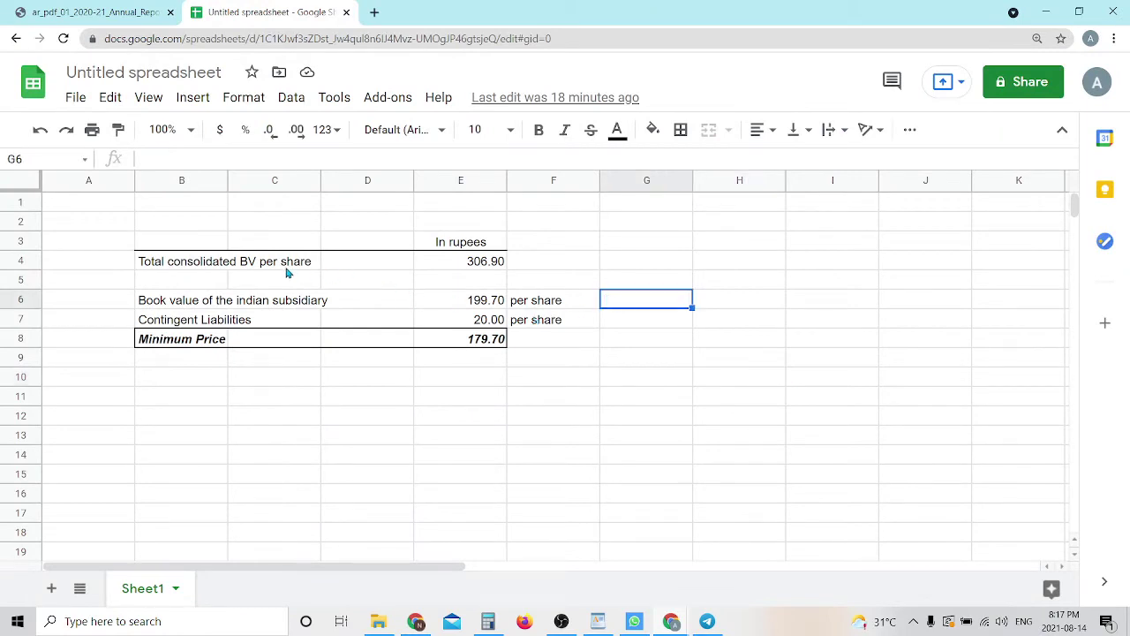
{"action": "left_click", "coordinate": [499, 262]}
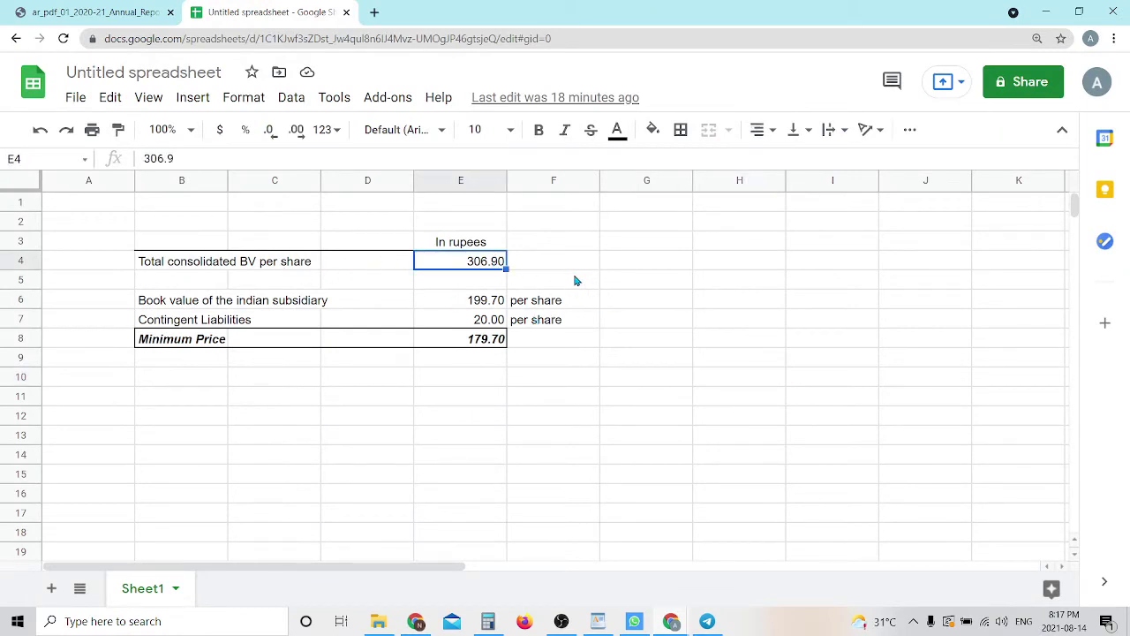
{"action": "left_click_drag", "start_coordinate": [205, 304], "coordinate": [504, 300]}
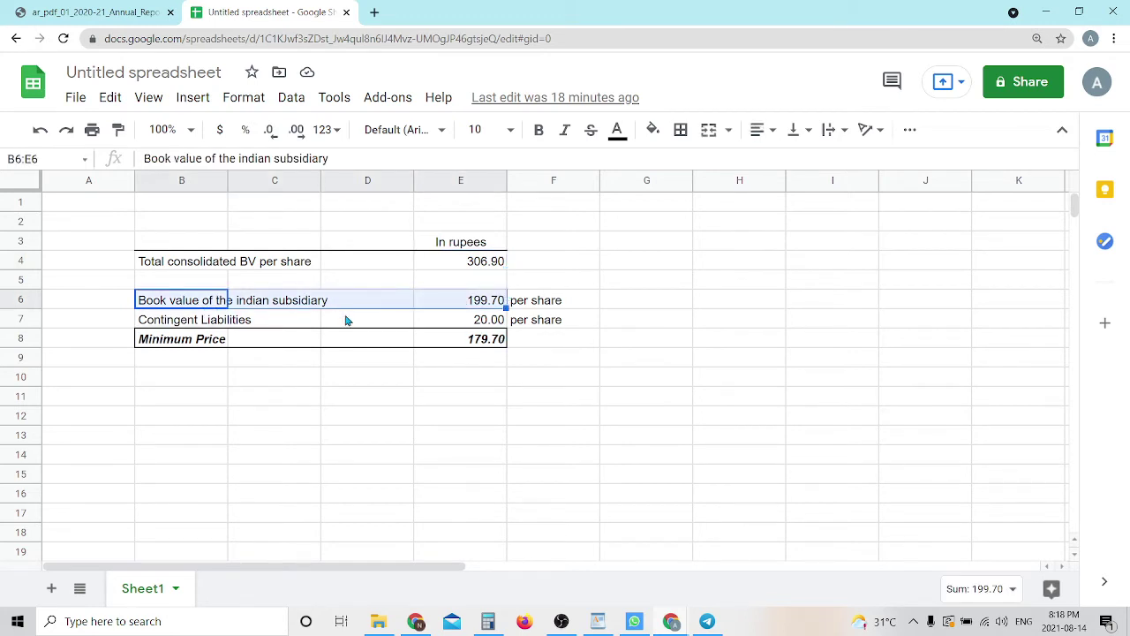
{"action": "left_click", "coordinate": [475, 318]}
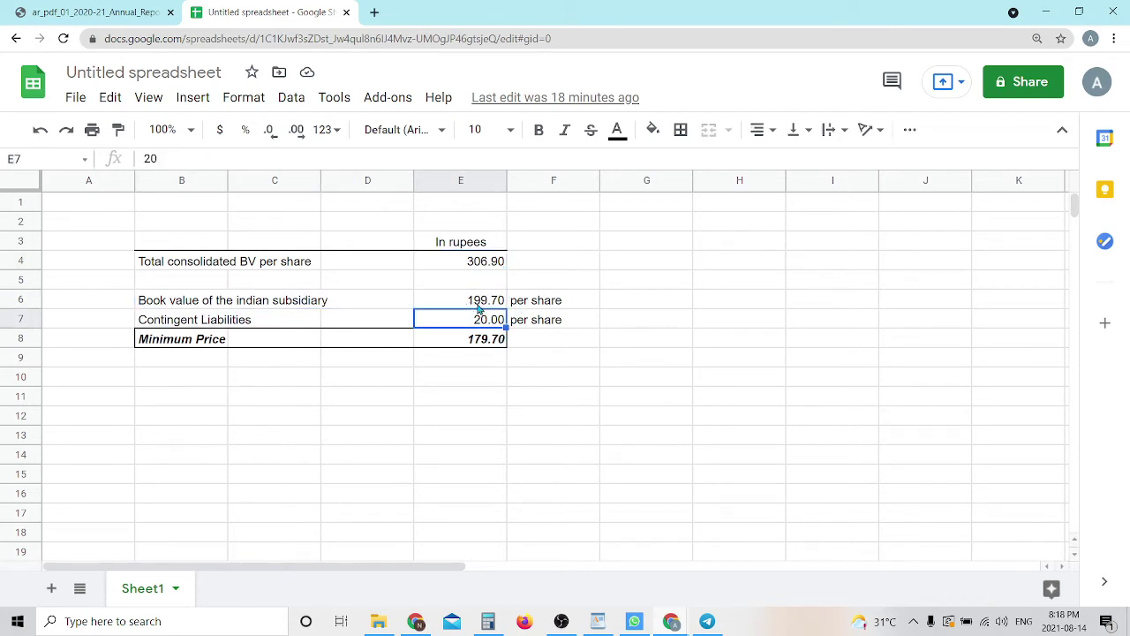
{"action": "key", "text": "Up"}
{"action": "left_click", "coordinate": [227, 323]}
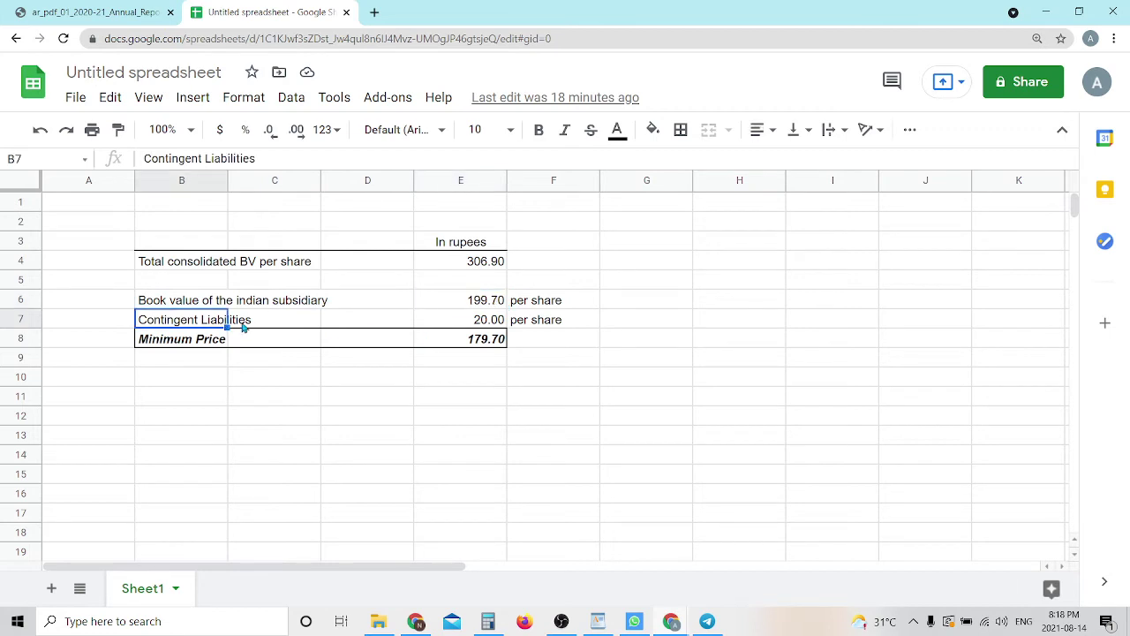
{"action": "left_click", "coordinate": [485, 326]}
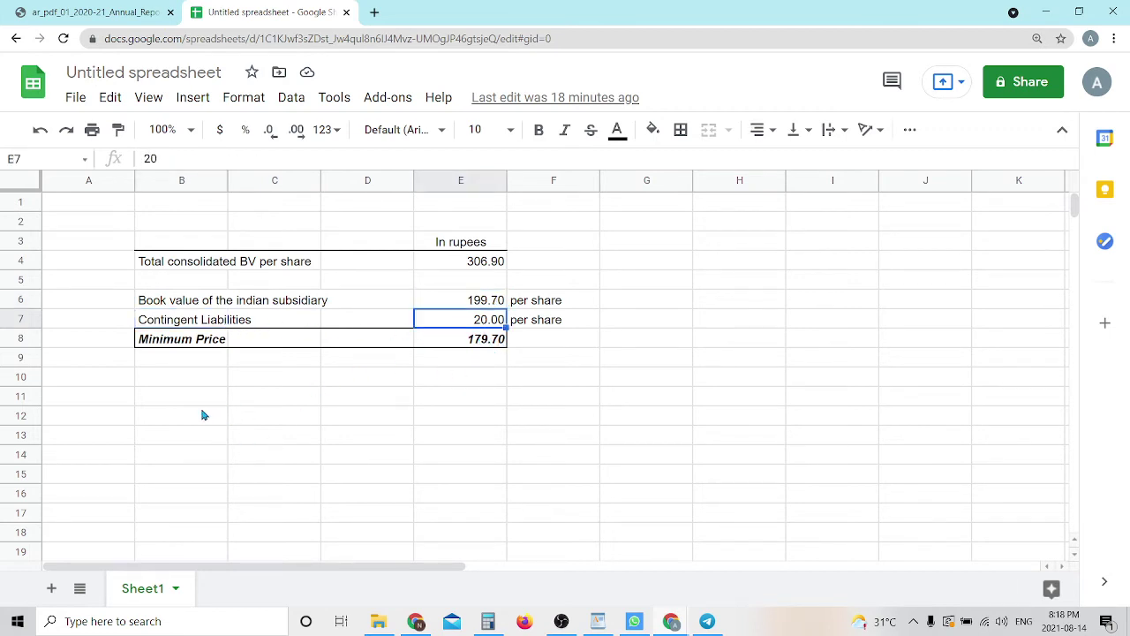
Add a row labelled "50% of MCL" in B10 with the value 50 in E10
{"action": "left_click", "coordinate": [195, 380]}
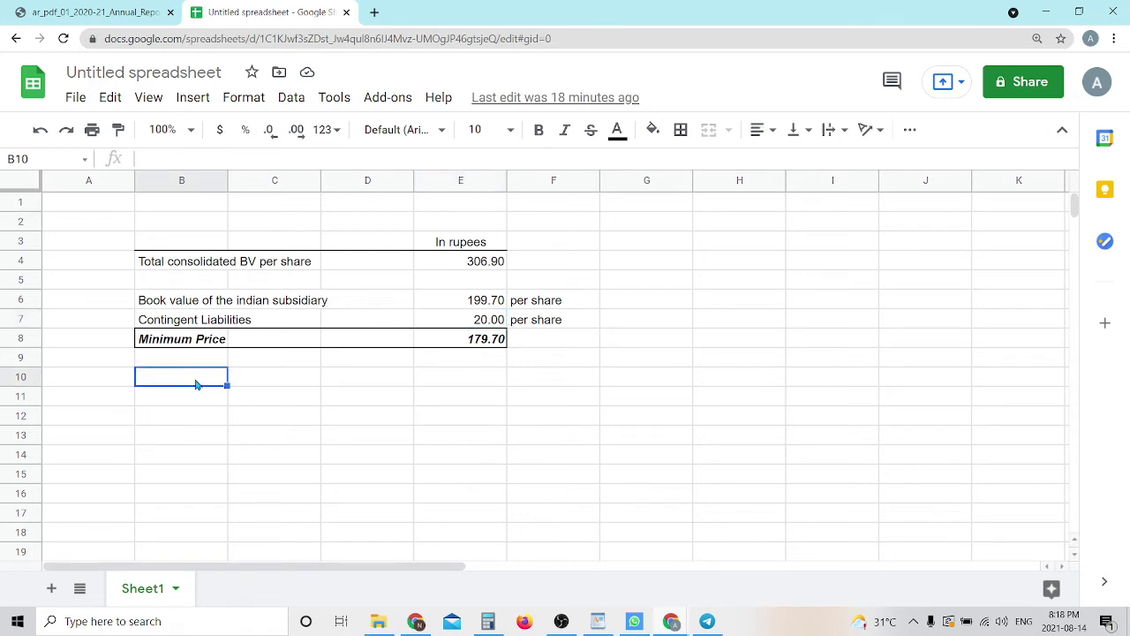
{"action": "type", "text": "50"}
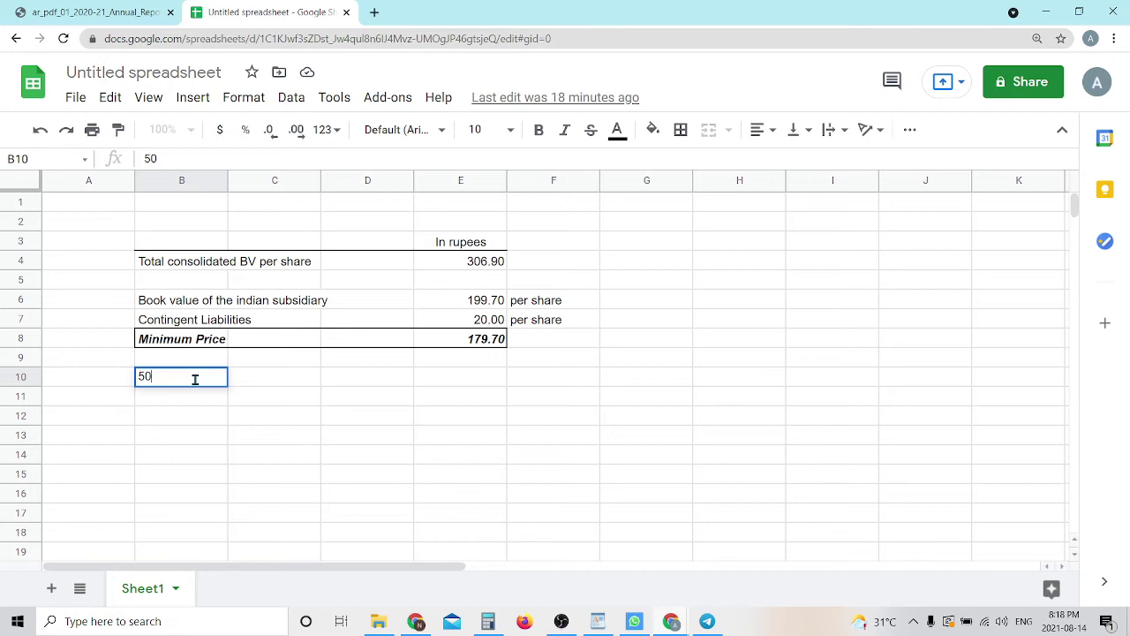
{"action": "type", "text": "% of MC"}
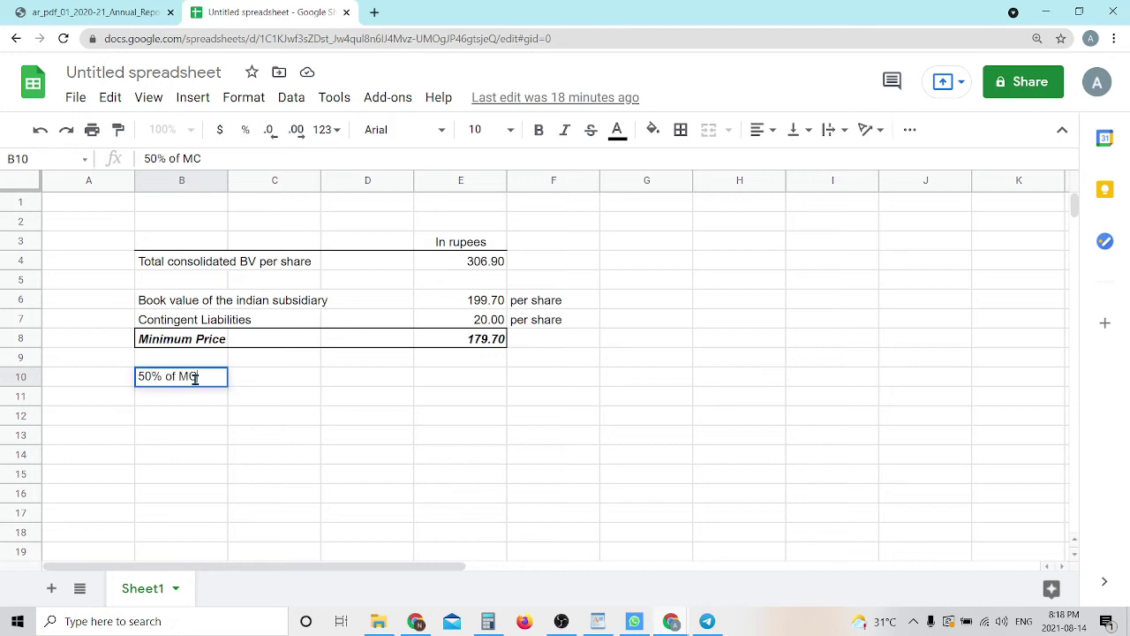
{"action": "type", "text": "L"}
{"action": "key", "text": "Tab"}
{"action": "key", "text": "Tab"}
{"action": "key", "text": "Tab"}
{"action": "key", "text": "Tab"}
{"action": "key", "text": "shift+Tab"}
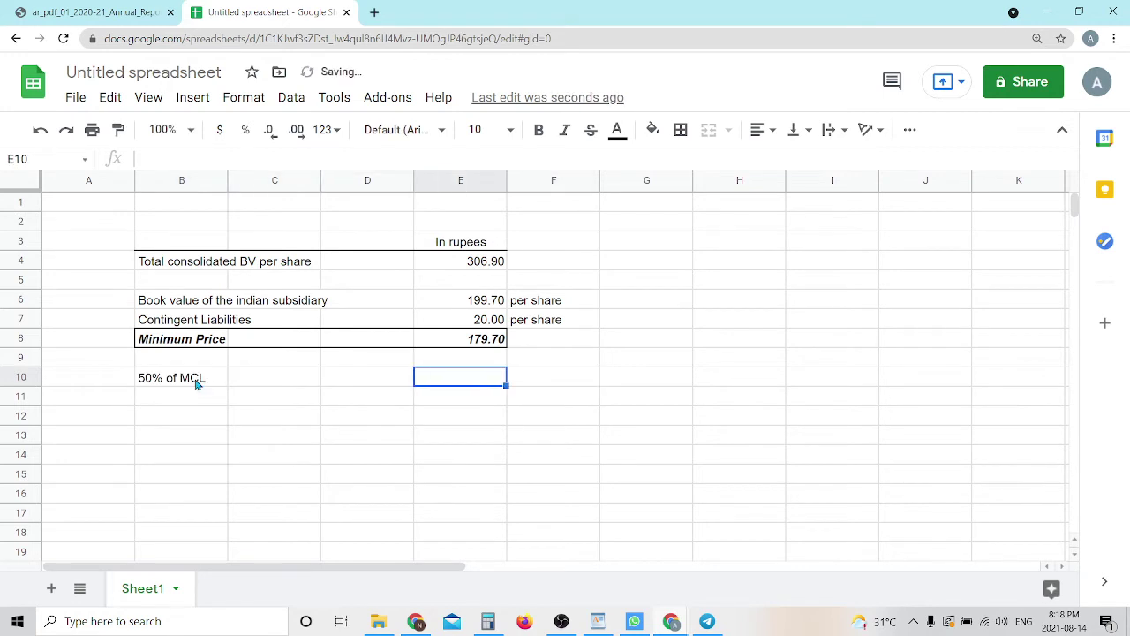
{"action": "type", "text": "50"}
{"action": "key", "text": "Return"}
Add the minimum price and the 50% of MCL value in E12 with the formula =E8+E10
{"action": "key", "text": "Down"}
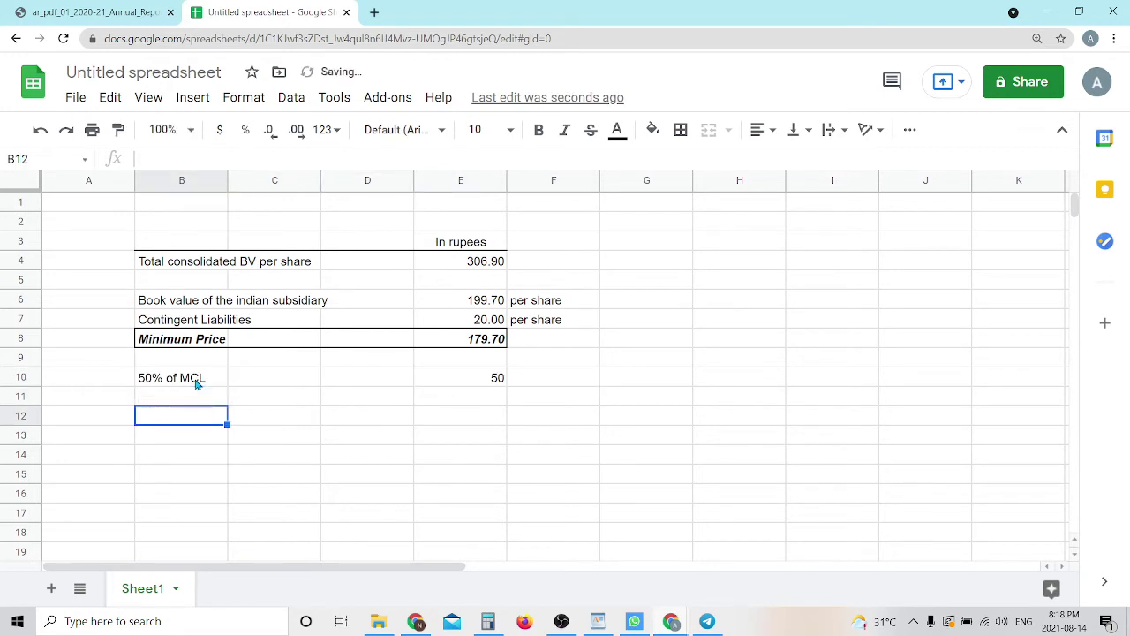
{"action": "key", "text": "Up"}
{"action": "key", "text": "Right"}
{"action": "key", "text": "Right"}
{"action": "key", "text": "Right"}
{"action": "key", "text": "Down"}
{"action": "type", "text": "="}
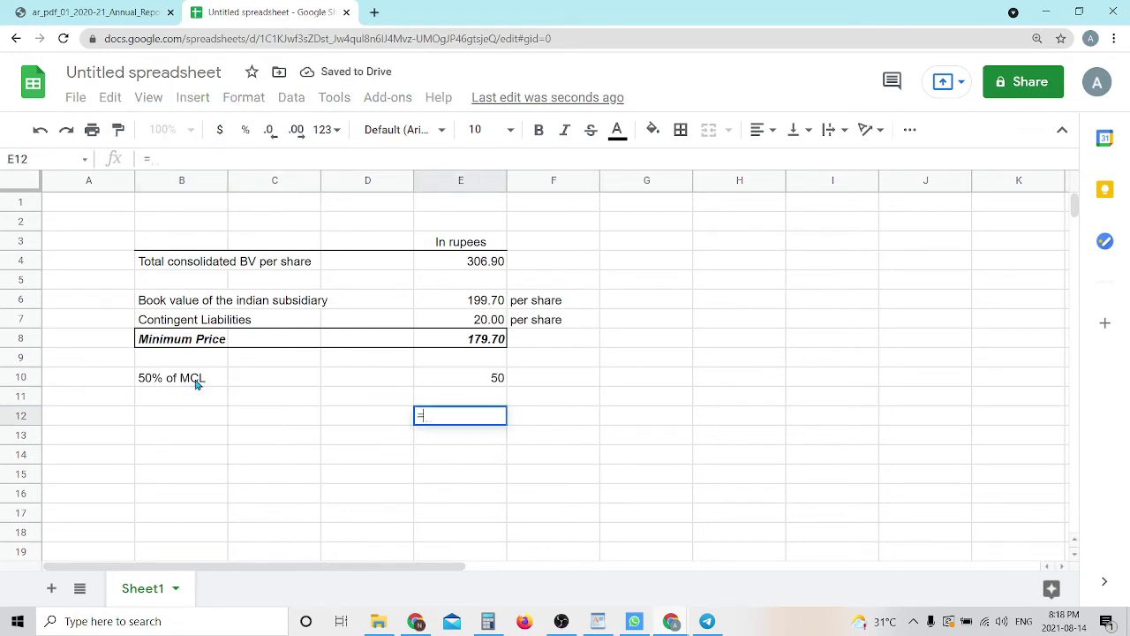
{"action": "key", "text": "Up"}
{"action": "key", "text": "Up"}
{"action": "key", "text": "Up"}
{"action": "key", "text": "Up"}
{"action": "type", "text": "+"}
{"action": "key", "text": "Up"}
{"action": "key", "text": "Up"}
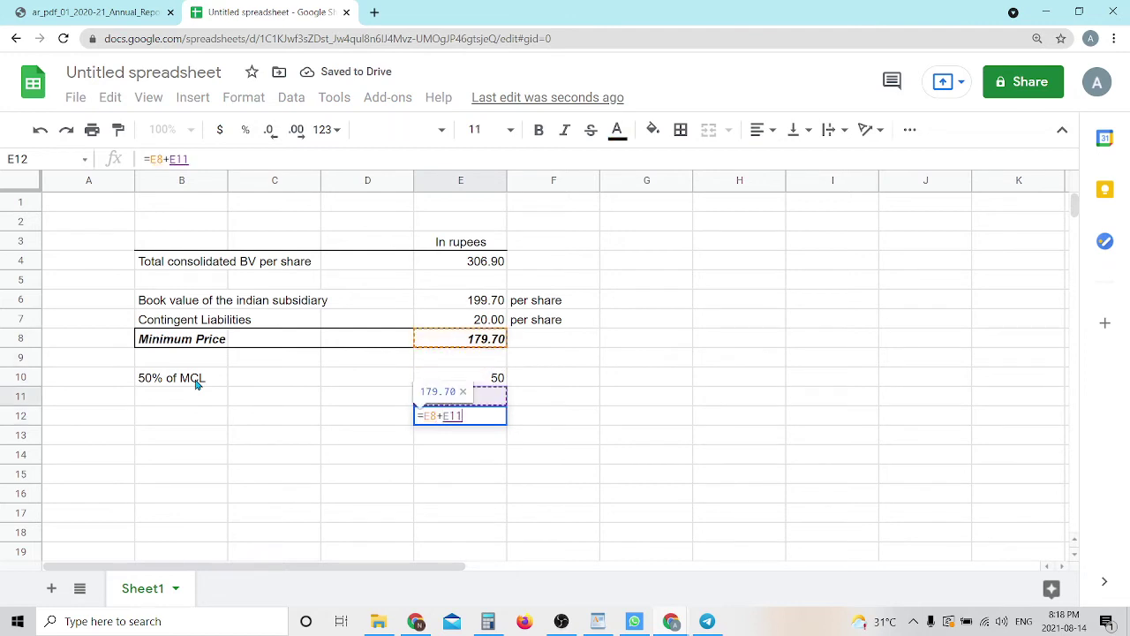
{"action": "key", "text": "Return"}
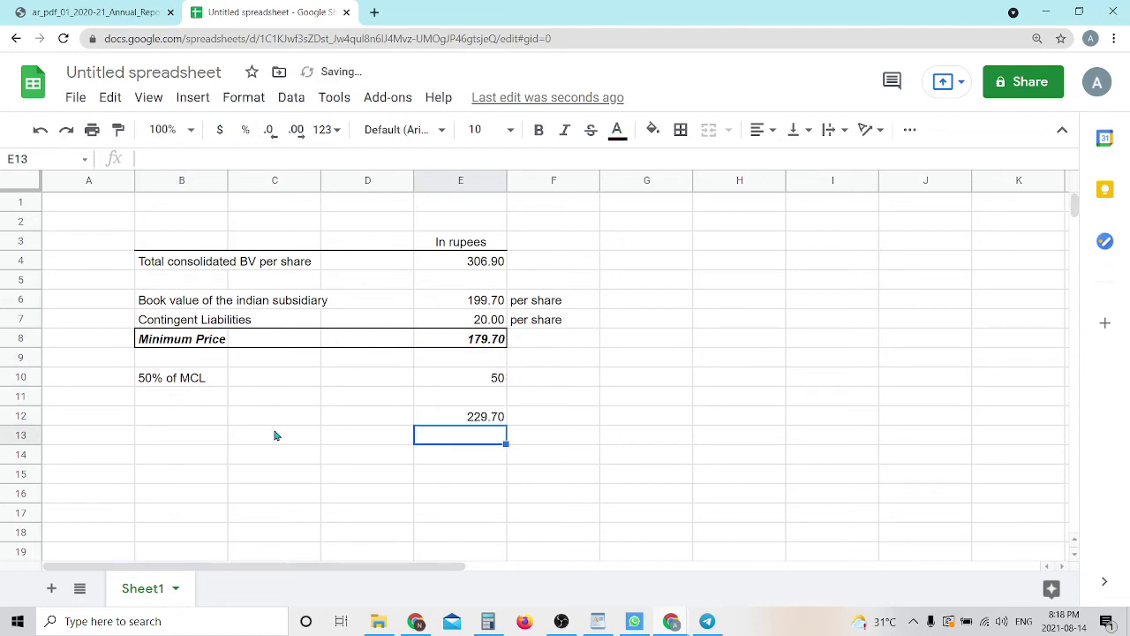
{"action": "left_click", "coordinate": [500, 341]}
{"action": "left_click", "coordinate": [503, 415]}
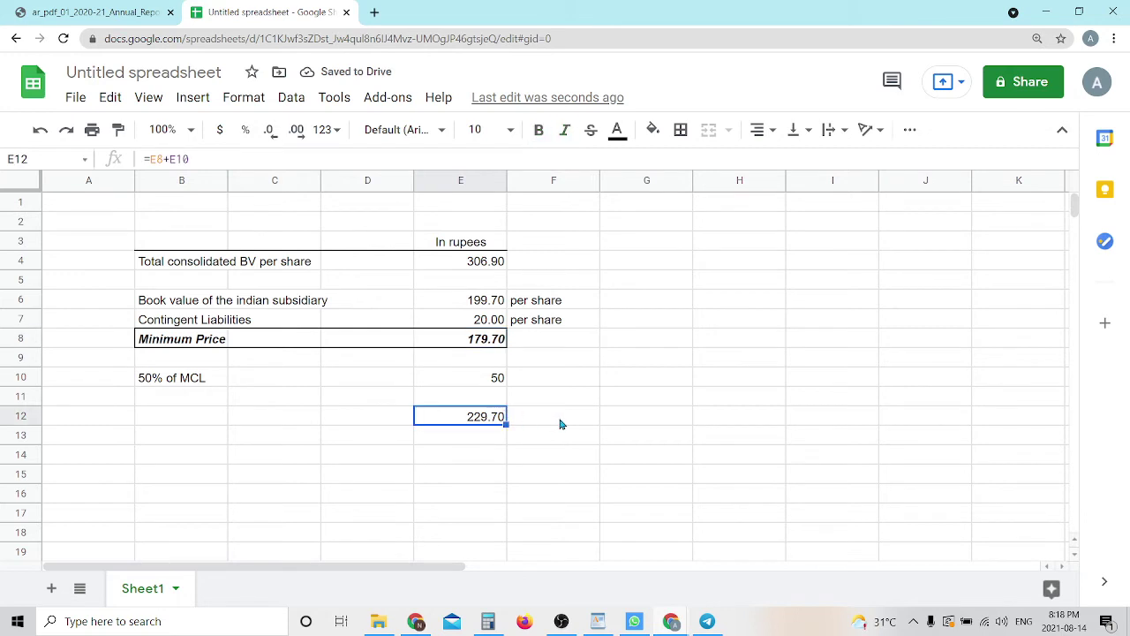
Label the sum in row 12 as "Scenario 2" in F12
{"action": "left_click", "coordinate": [559, 421]}
{"action": "type", "text": "Scenario 2"}
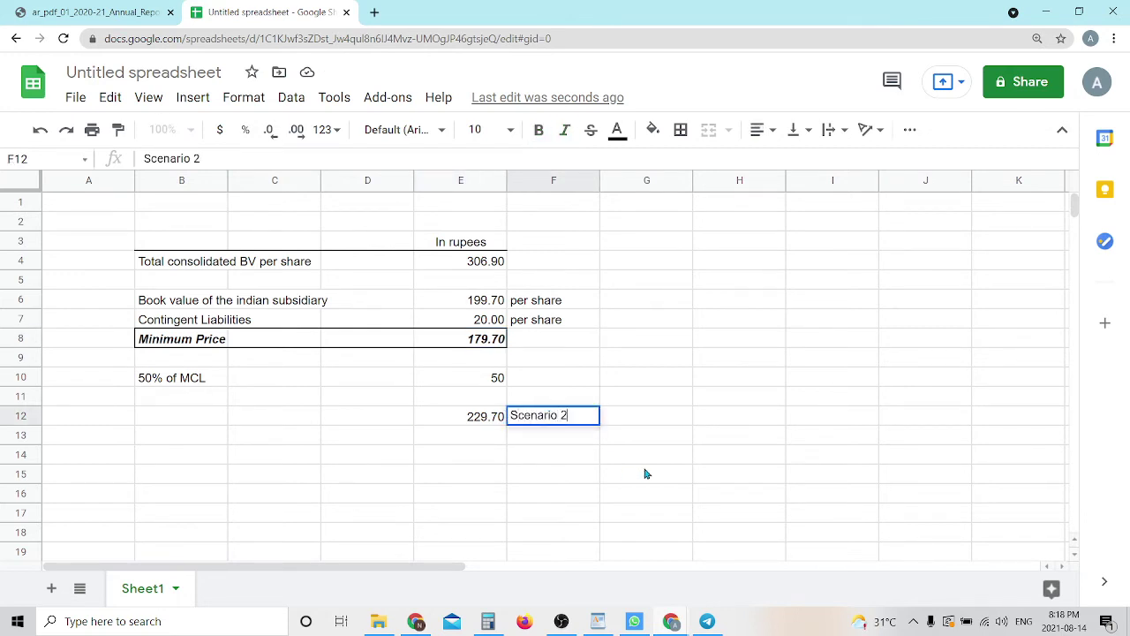
{"action": "key", "text": "Return"}
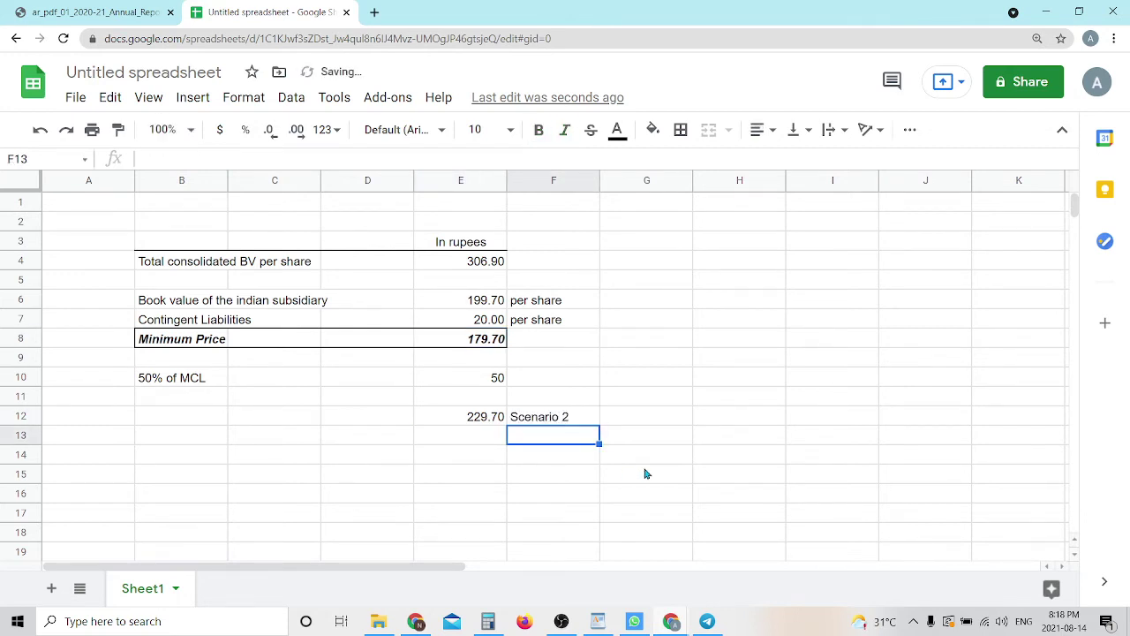
Label the total consolidated BV per share as "Scenario 3" in F4
{"action": "left_click", "coordinate": [500, 459]}
{"action": "left_click", "coordinate": [537, 273]}
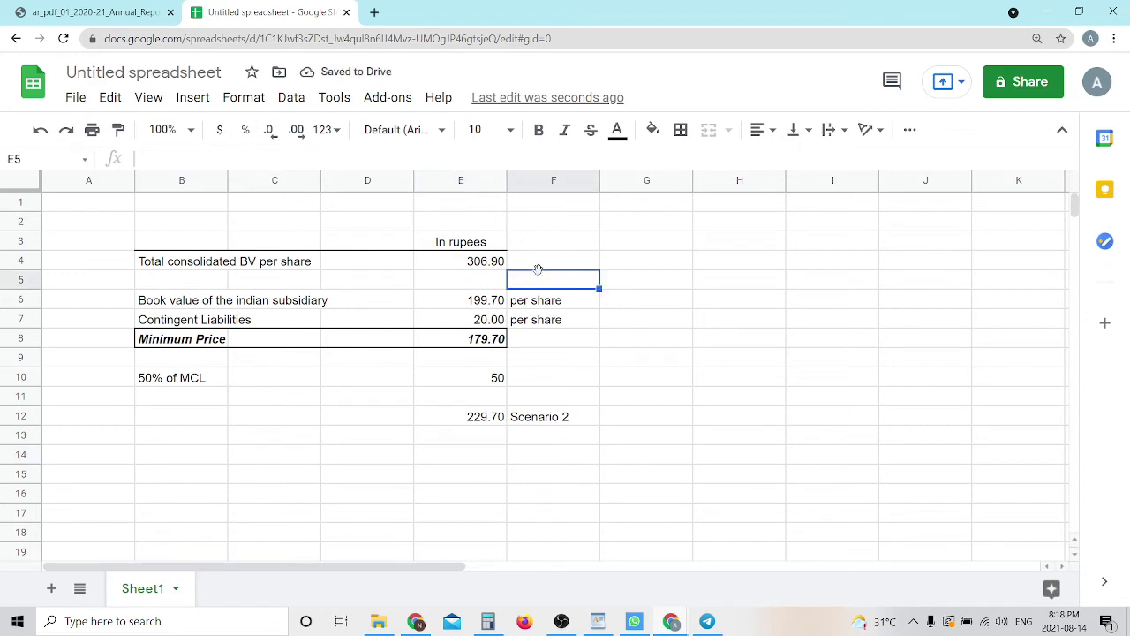
{"action": "left_click", "coordinate": [536, 263]}
{"action": "type", "text": "Sec"}
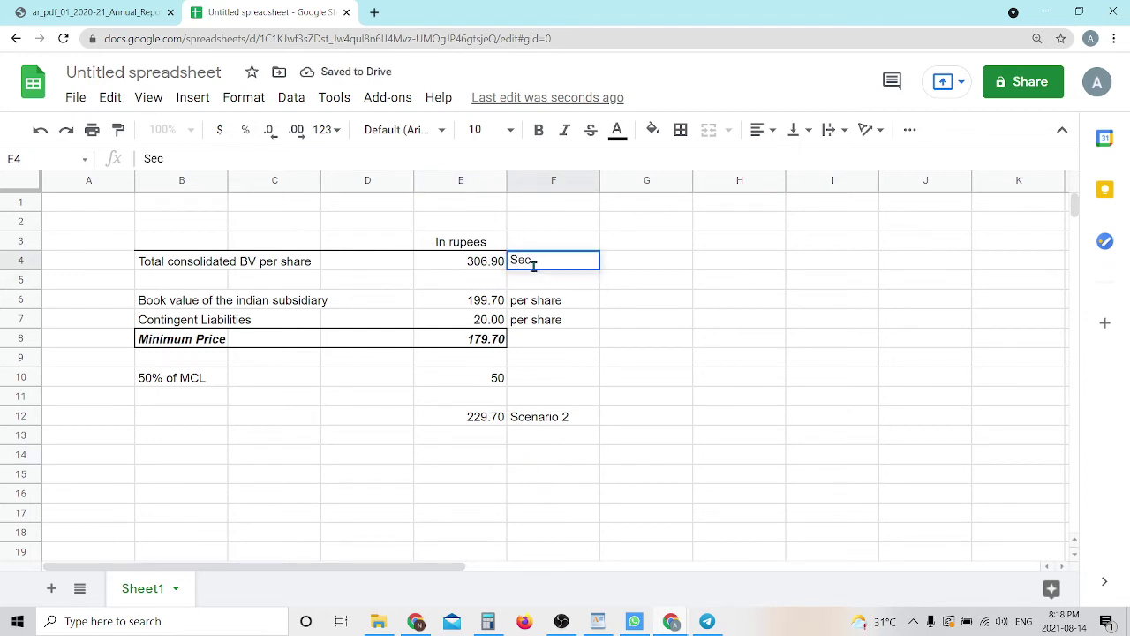
{"action": "key", "text": "BackSpace"}
{"action": "key", "text": "BackSpace"}
{"action": "type", "text": "cenario"}
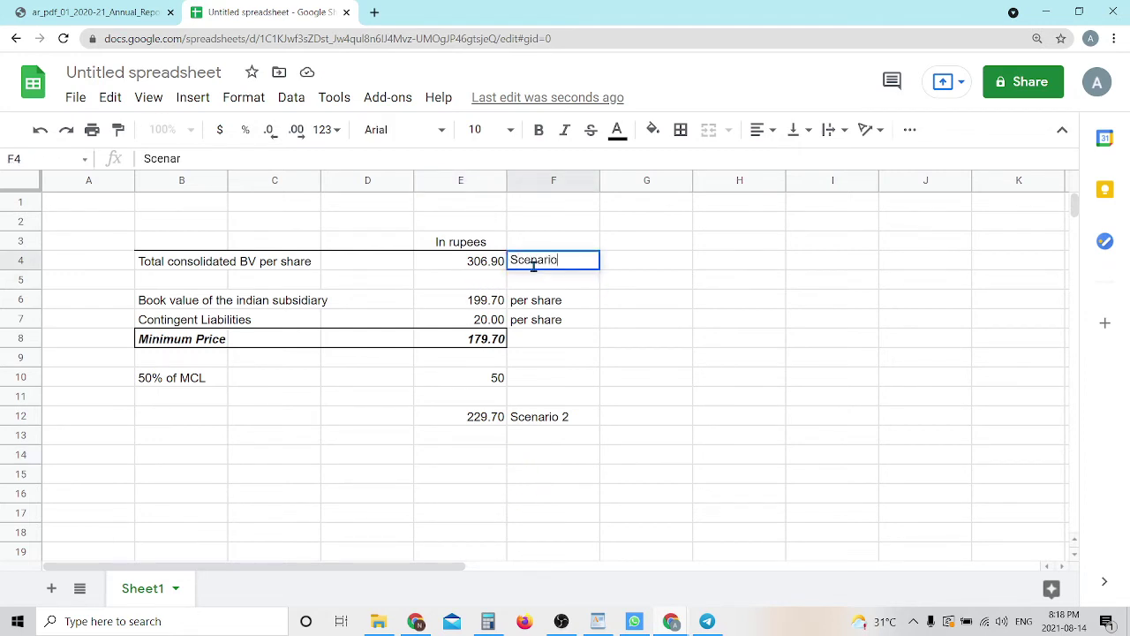
{"action": "key", "text": "Return"}
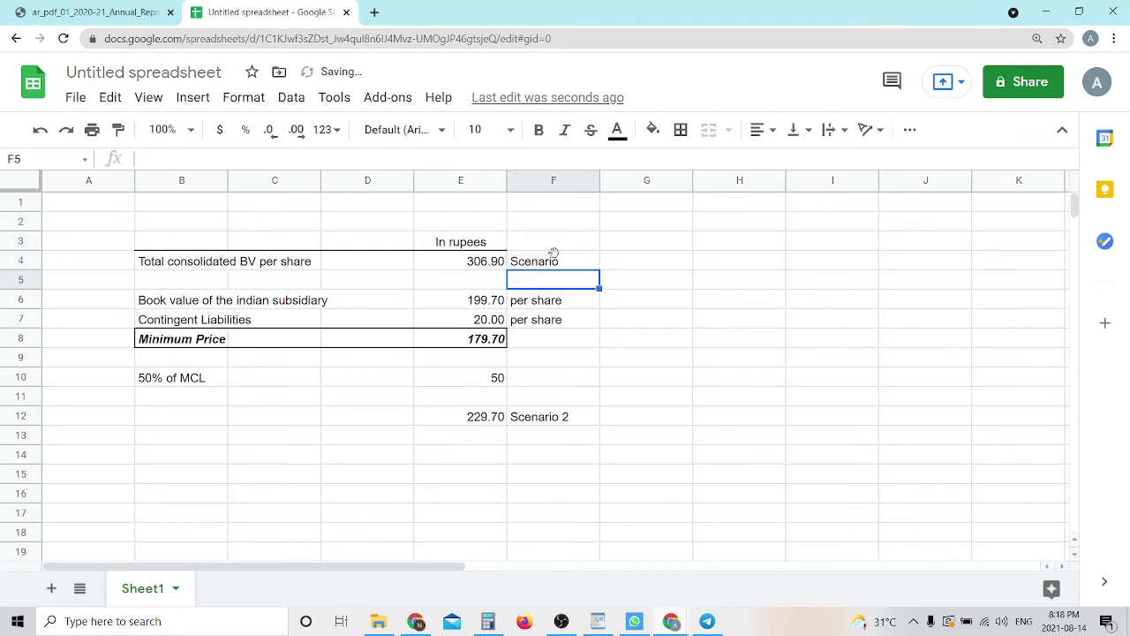
{"action": "left_click", "coordinate": [552, 256]}
{"action": "left_click", "coordinate": [270, 155]}
{"action": "type", "text": "3"}
{"action": "key", "text": "Return"}
Calculate 1.2 times the consolidated book value in E14 with the formula =306.90*1.2
{"action": "left_click", "coordinate": [487, 456]}
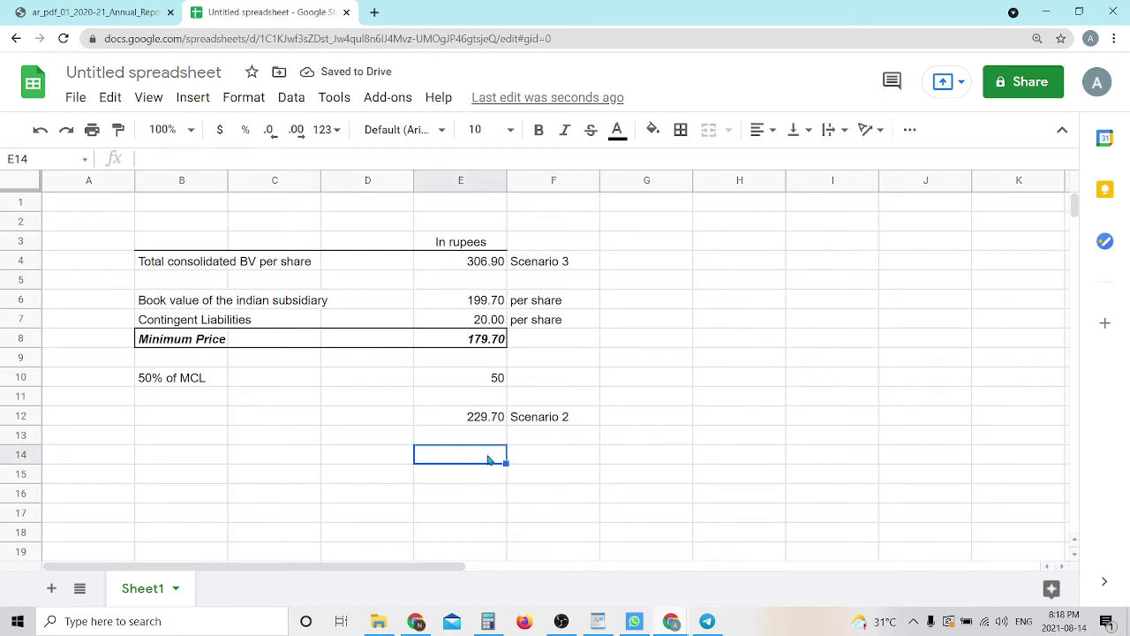
{"action": "type", "text": "306.90"}
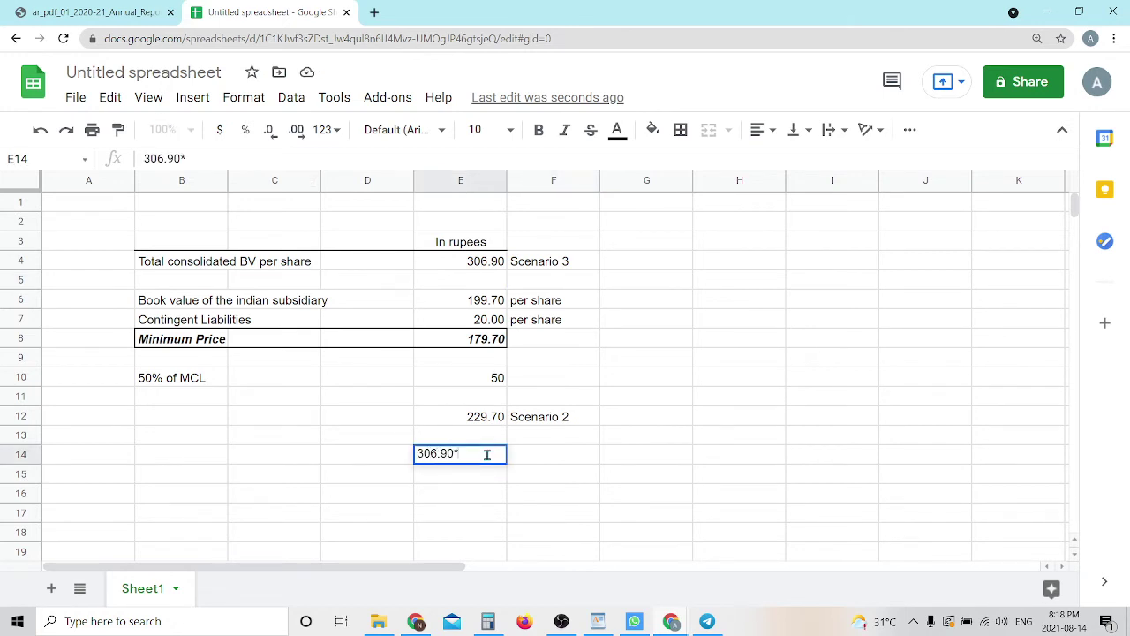
{"action": "type", "text": "*1.2"}
{"action": "key", "text": "Return"}
{"action": "key", "text": "Up"}
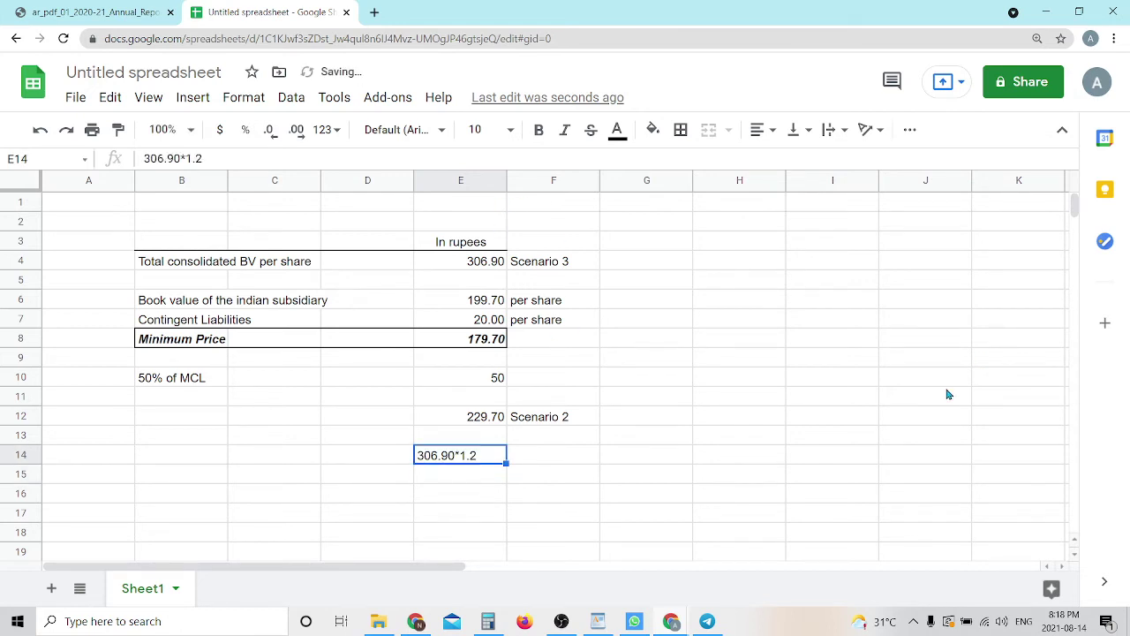
{"action": "left_click", "coordinate": [146, 162]}
{"action": "type", "text": "="}
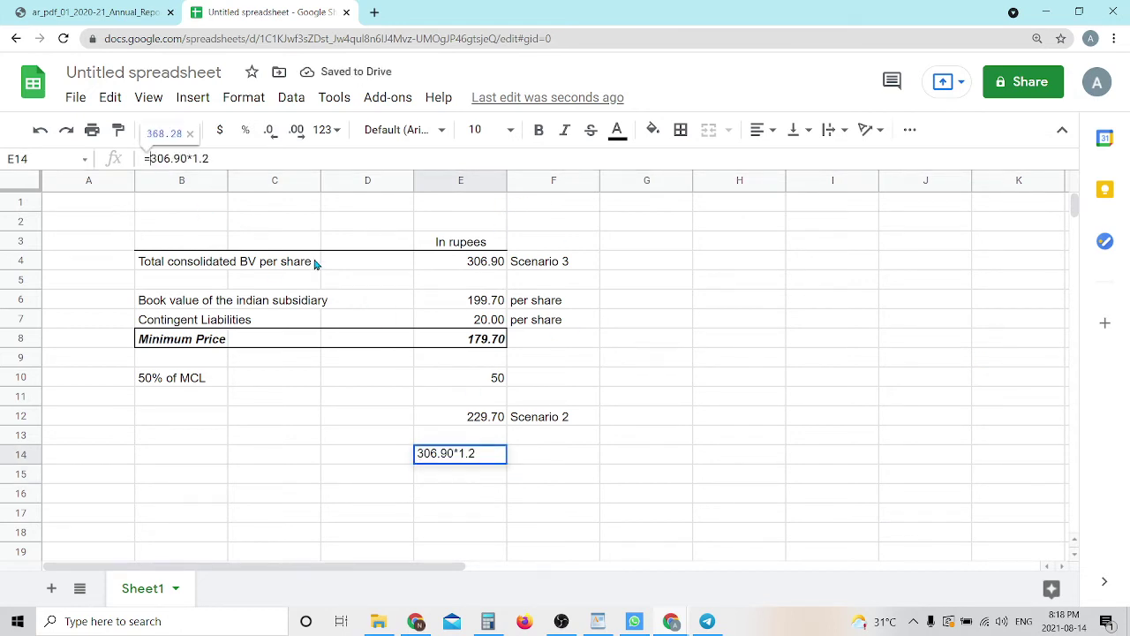
{"action": "key", "text": "Tab"}
Label the 1.2-times book value as "Scenario 4" in F14
{"action": "type", "text": "Scen"}
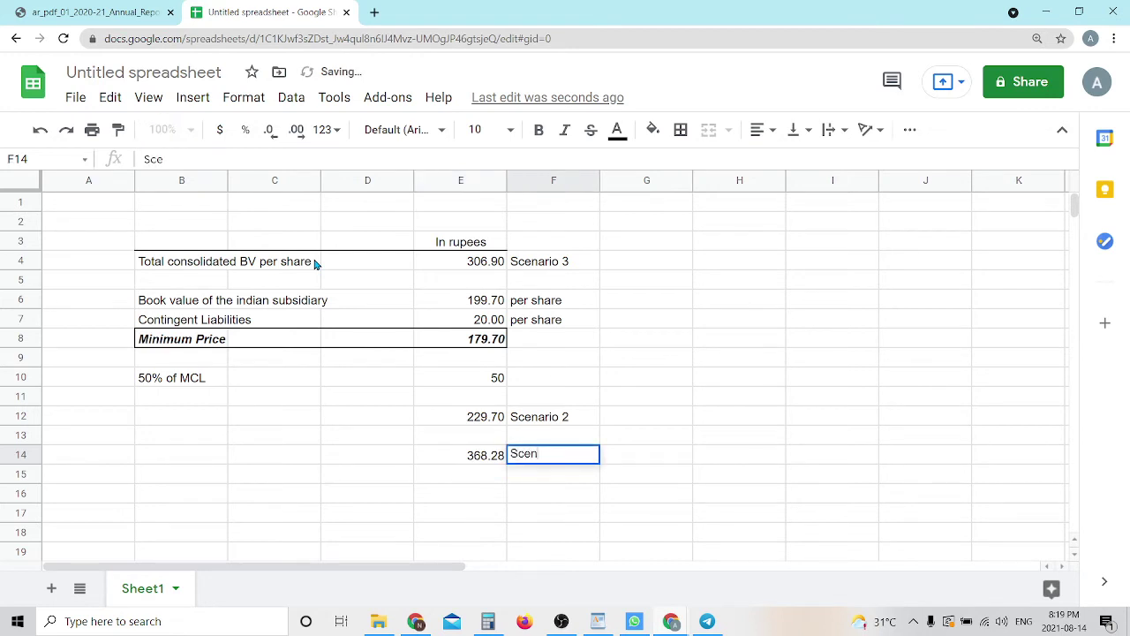
{"action": "type", "text": "ario 4"}
{"action": "key", "text": "Return"}
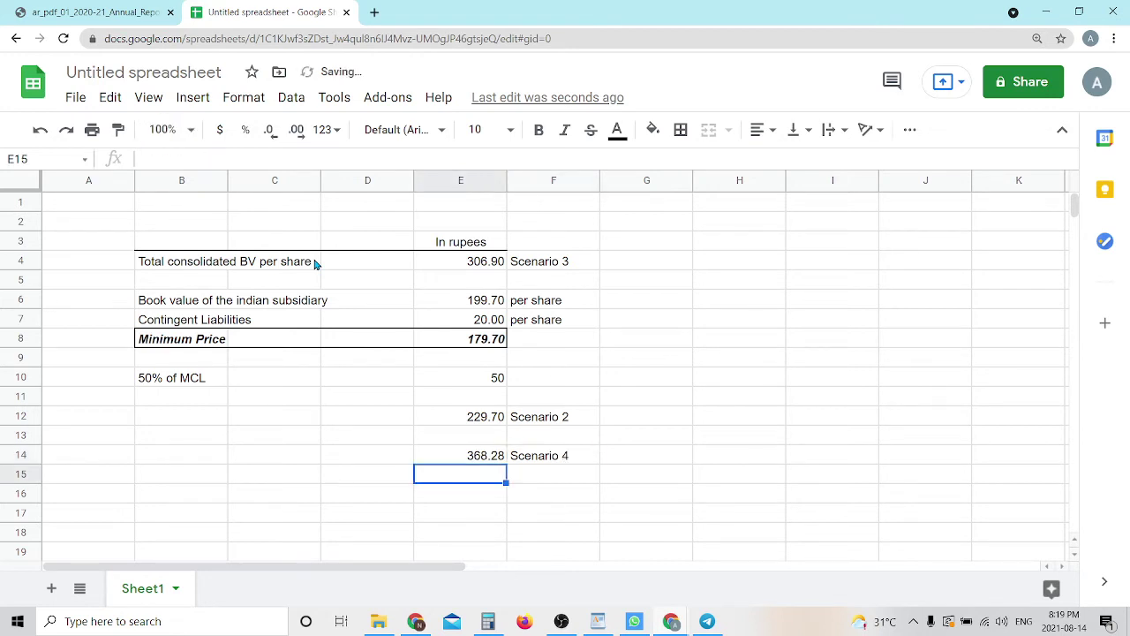
Calculate 1.5 times the total consolidated BV per share in E16 with the formula =E4*1.5
{"action": "key", "text": "Down"}
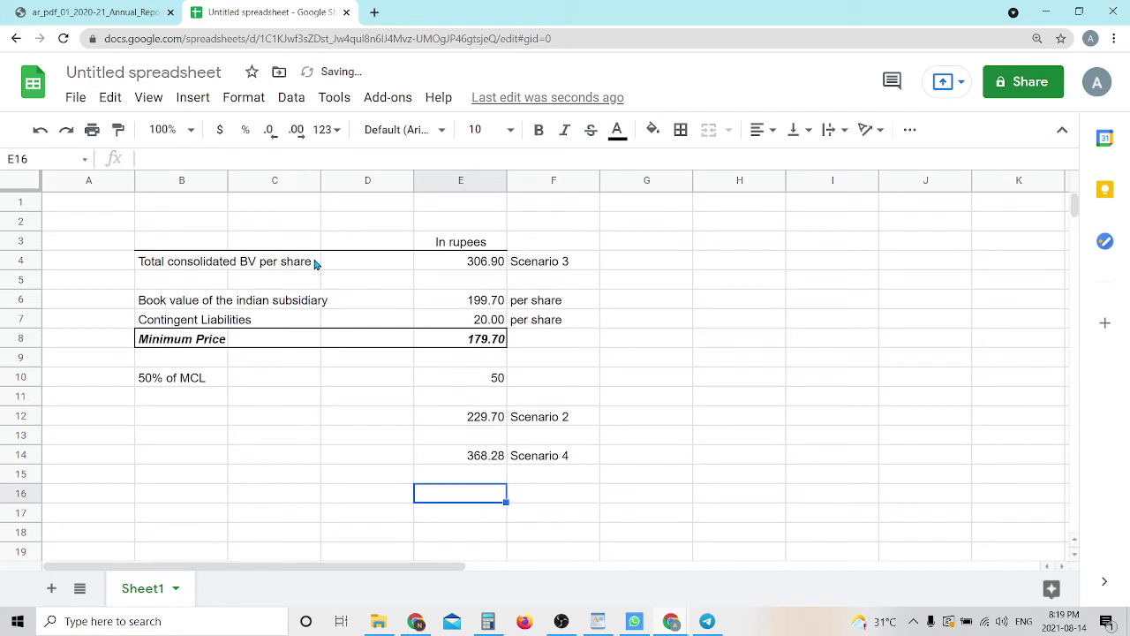
{"action": "type", "text": "="}
{"action": "key", "text": "Up"}
{"action": "key", "text": "Up"}
{"action": "key", "text": "Up"}
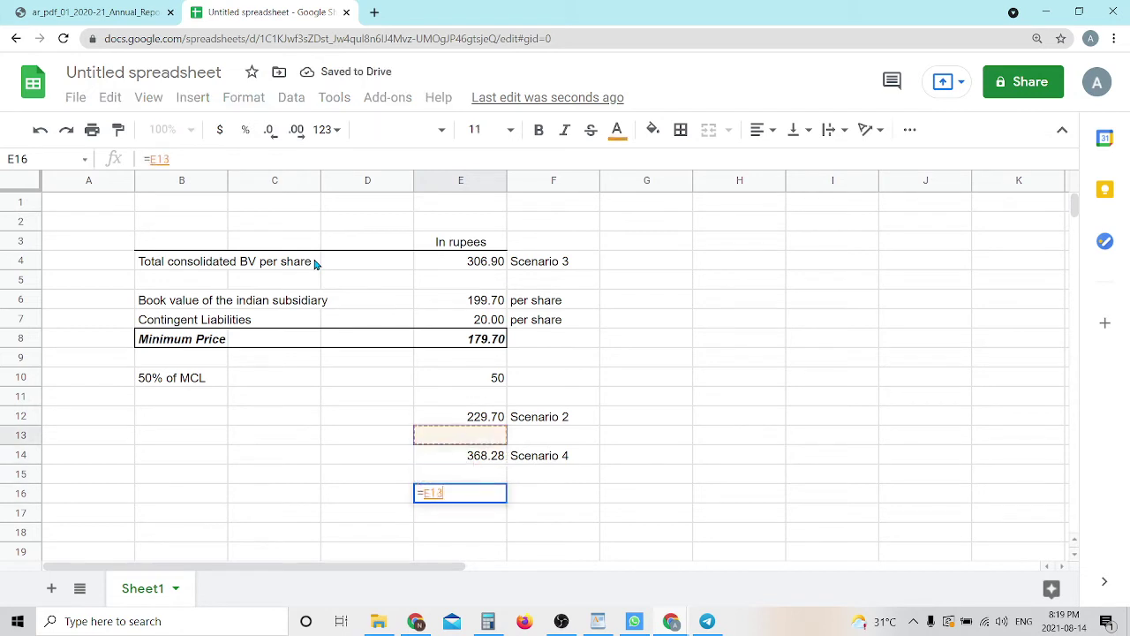
{"action": "key", "text": "Up"}
{"action": "key", "text": "Up"}
{"action": "key", "text": "Up"}
{"action": "key", "text": "Up"}
{"action": "key", "text": "Up"}
{"action": "key", "text": "Up"}
{"action": "key", "text": "Up"}
{"action": "key", "text": "Up"}
{"action": "key", "text": "Up"}
{"action": "type", "text": "*"}
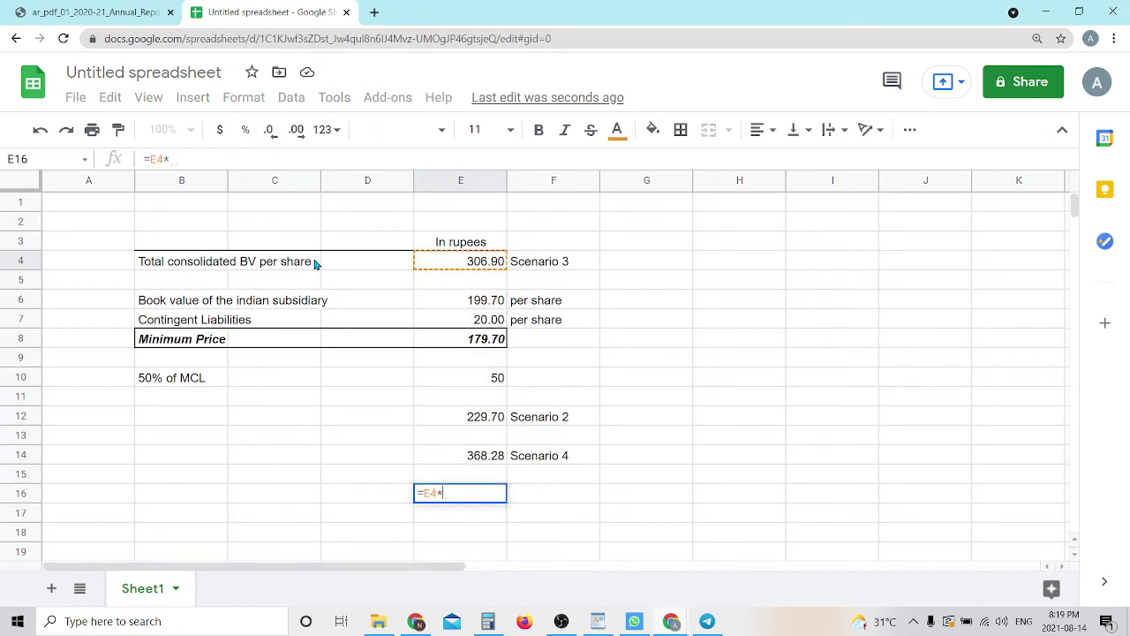
{"action": "type", "text": "1.5"}
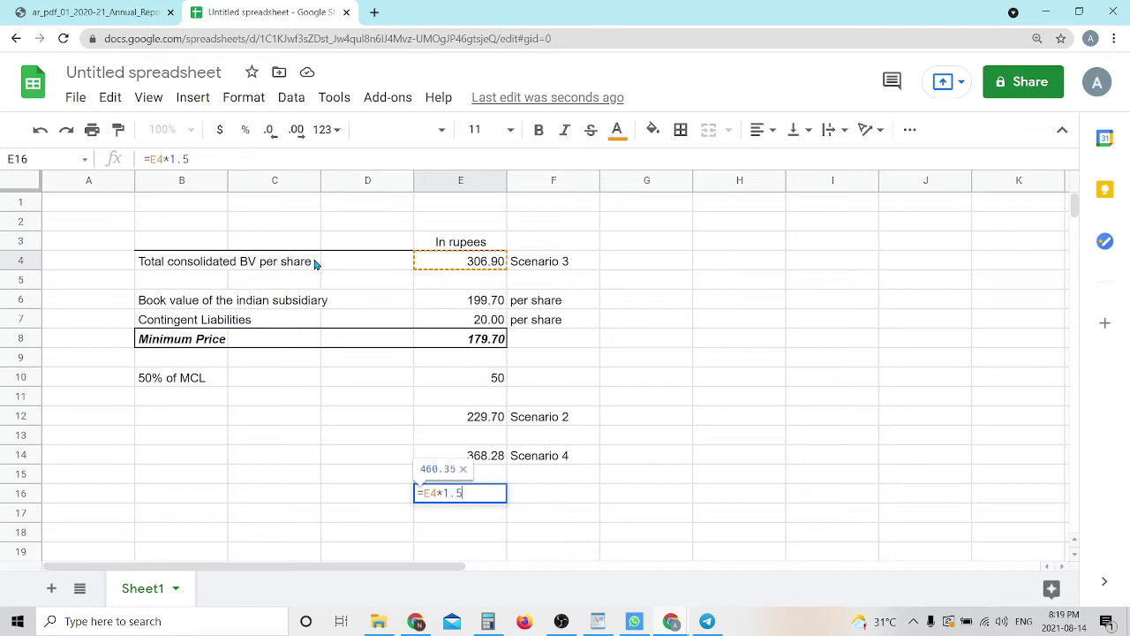
{"action": "key", "text": "Return"}
Label the 1.5-times book value as "Scenario 5" in F16
{"action": "key", "text": "Up"}
{"action": "key", "text": "Right"}
{"action": "type", "text": "S"}
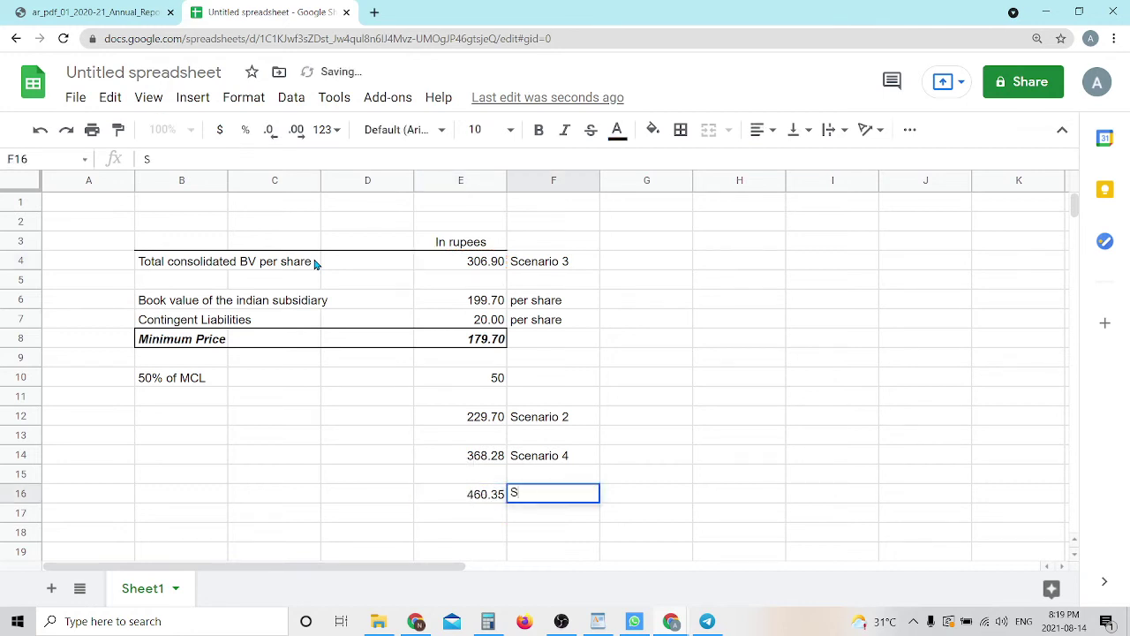
{"action": "type", "text": "cenarios"}
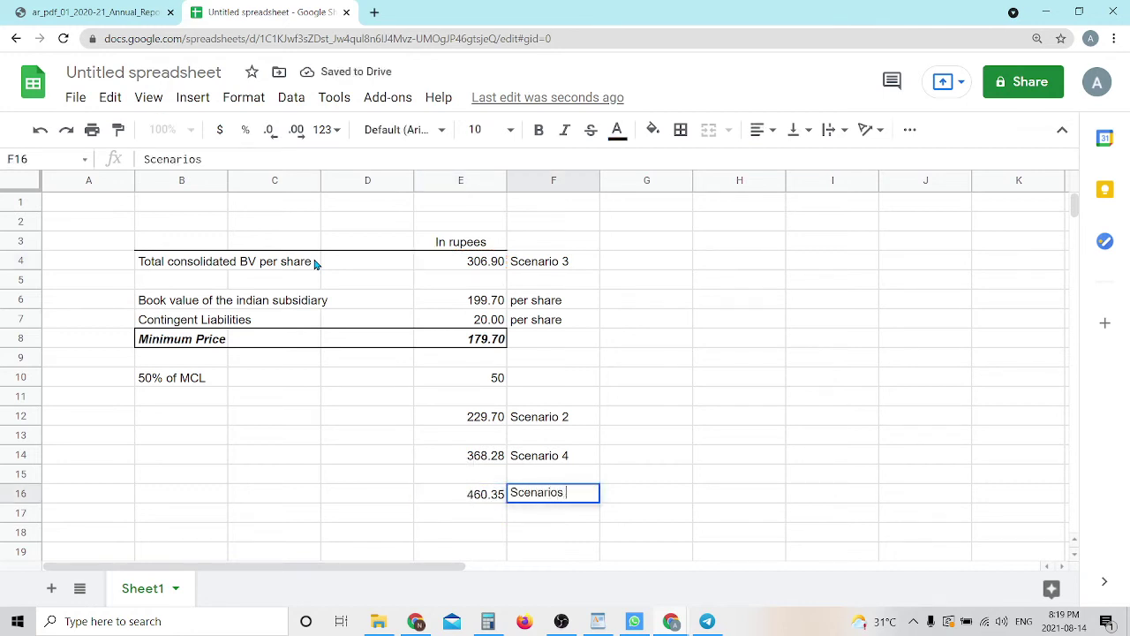
{"action": "key", "text": "BackSpace"}
{"action": "type", "text": "5"}
{"action": "key", "text": "Return"}
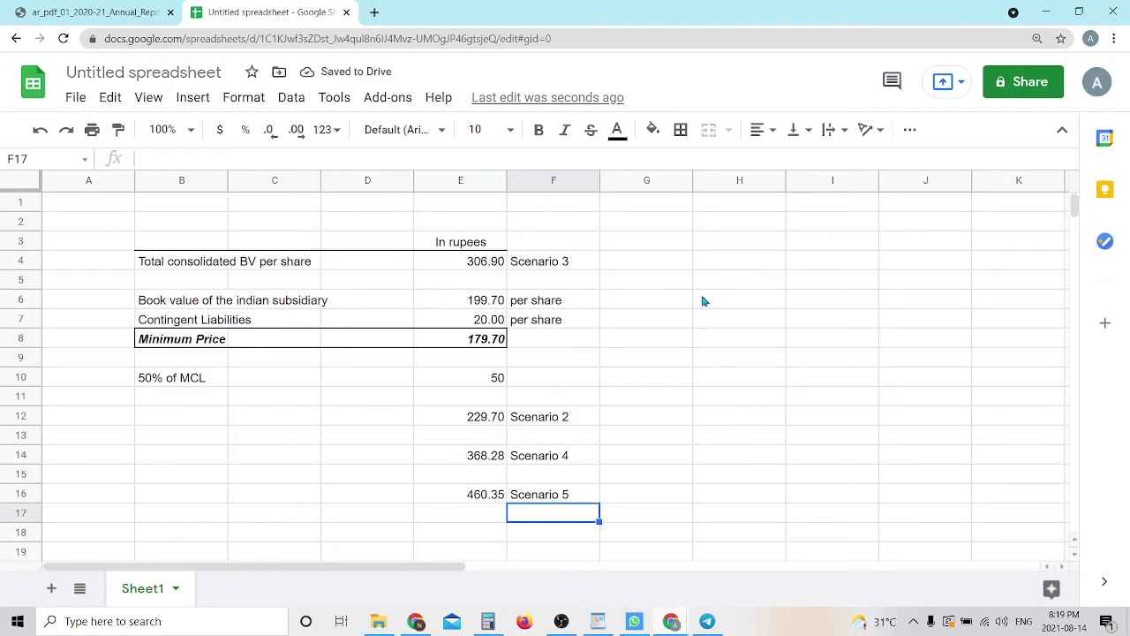
Calculate the 50% weighting of the minimum price in H8 with the formula =179.70*.50
{"action": "left_click", "coordinate": [711, 321]}
{"action": "left_click", "coordinate": [713, 341]}
{"action": "type", "text": "179"}
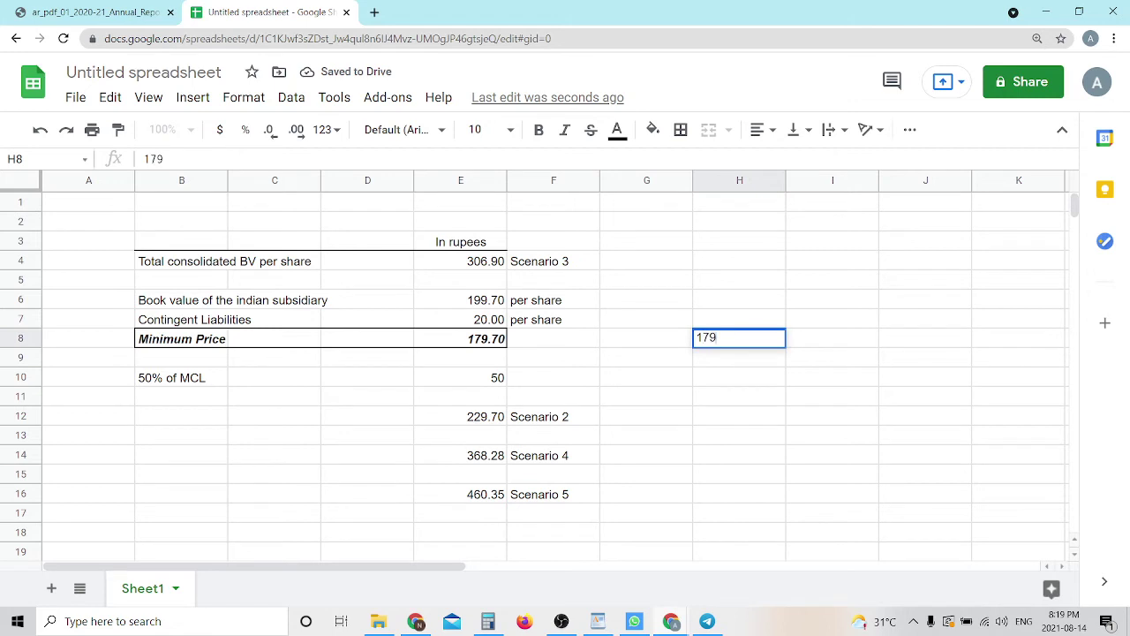
{"action": "type", "text": ".70"}
{"action": "key", "text": "BackSpace"}
{"action": "key", "text": "BackSpace"}
{"action": "key", "text": "BackSpace"}
{"action": "key", "text": "BackSpace"}
{"action": "key", "text": "BackSpace"}
{"action": "key", "text": "BackSpace"}
{"action": "type", "text": "=179.70"}
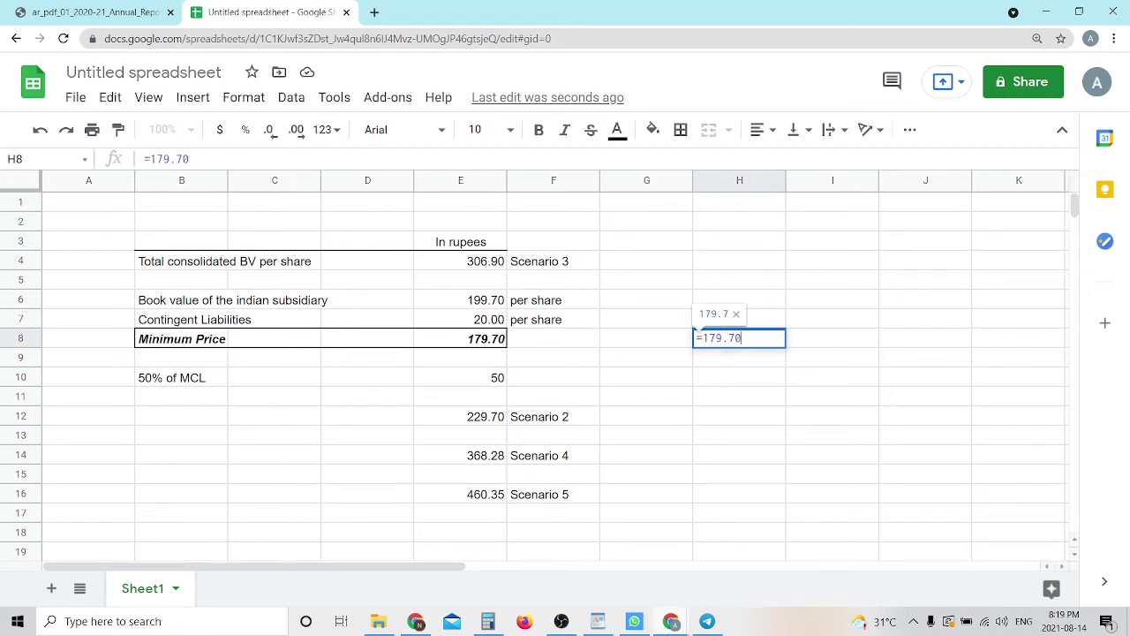
{"action": "type", "text": "*.50"}
{"action": "key", "text": "Return"}
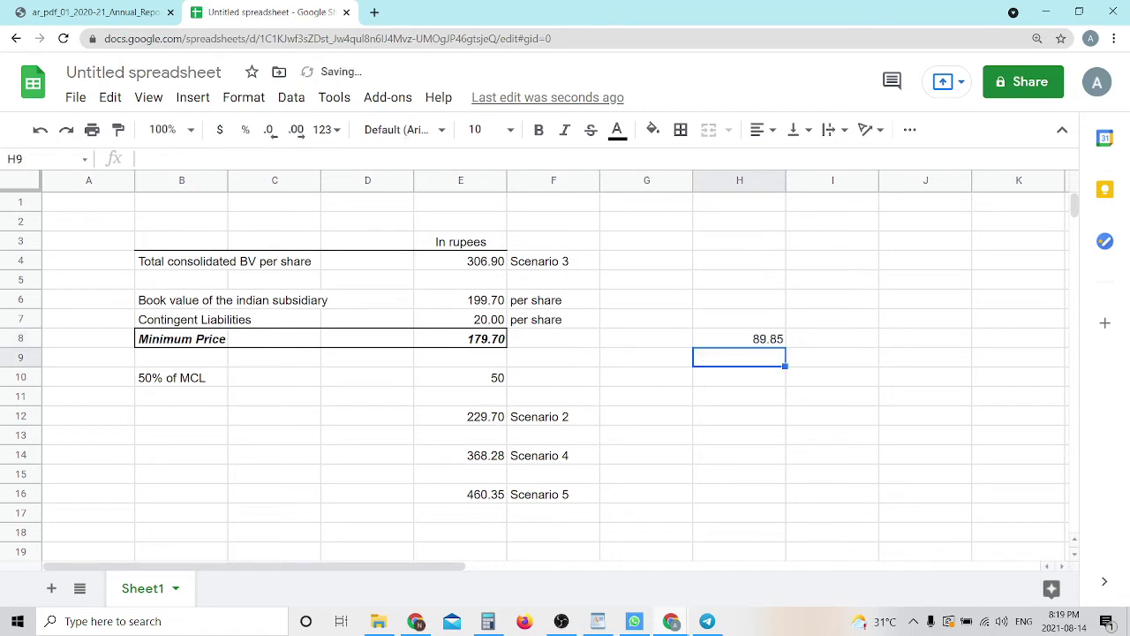
{"action": "left_click", "coordinate": [739, 338]}
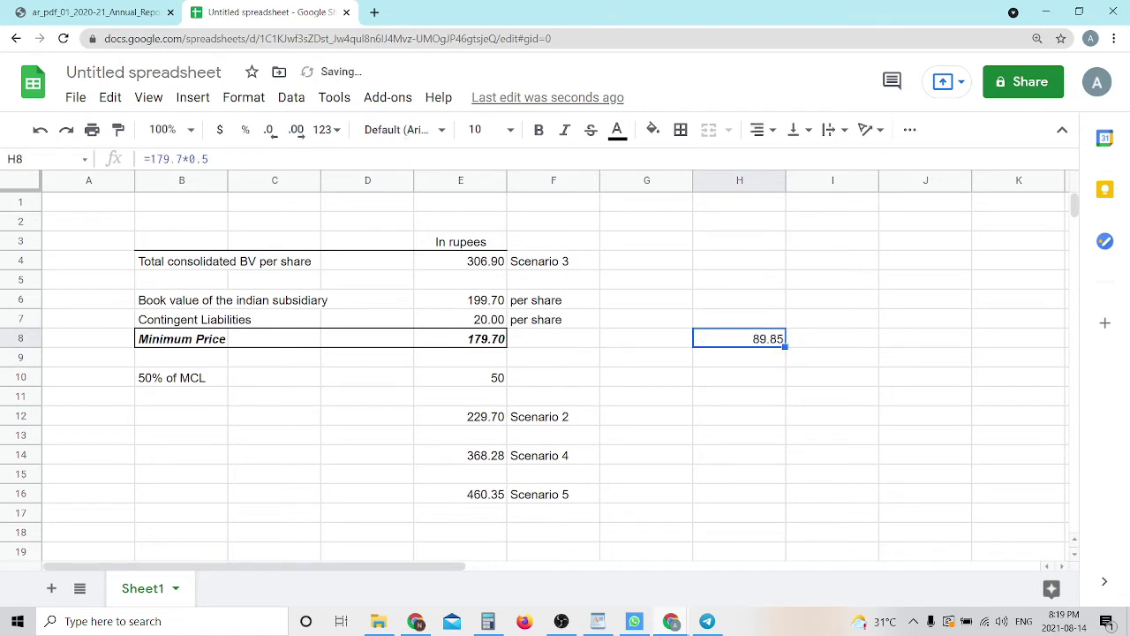
Calculate the 20% weighting of the Scenario 2 price in H10 with the formula =229.70*0.2
{"action": "left_click", "coordinate": [739, 377]}
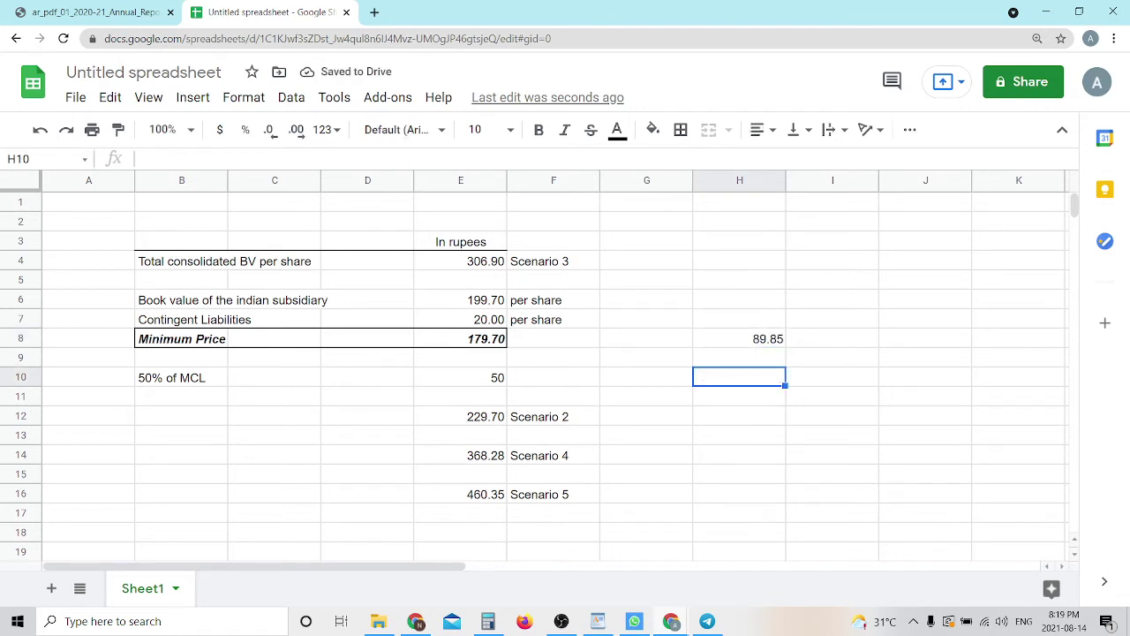
{"action": "type", "text": "=229"}
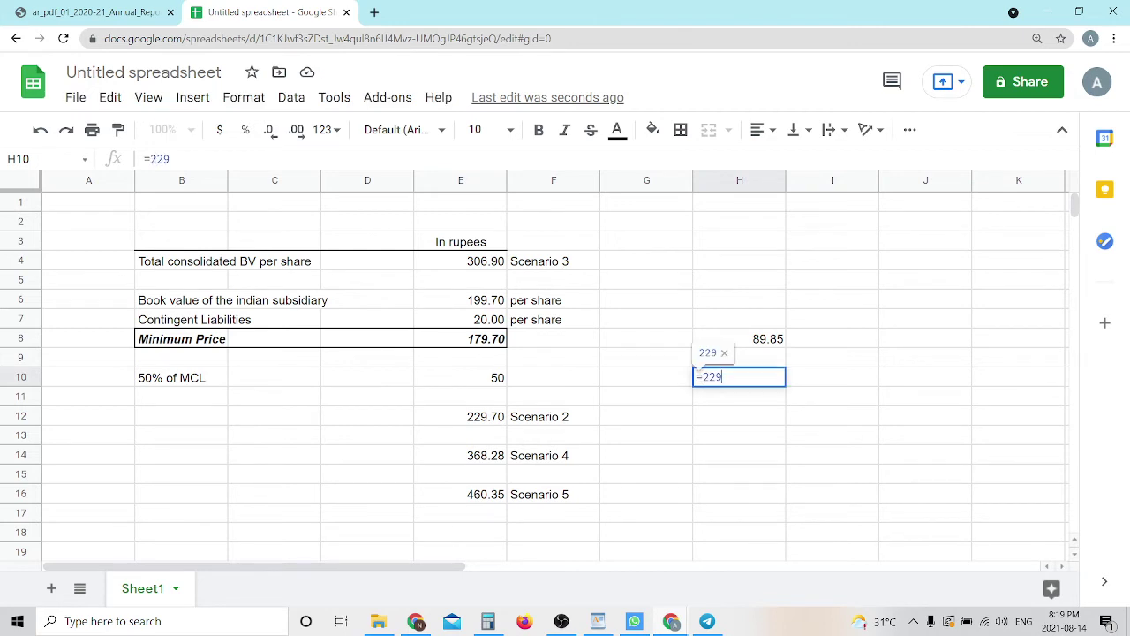
{"action": "type", "text": ".70*0.2"}
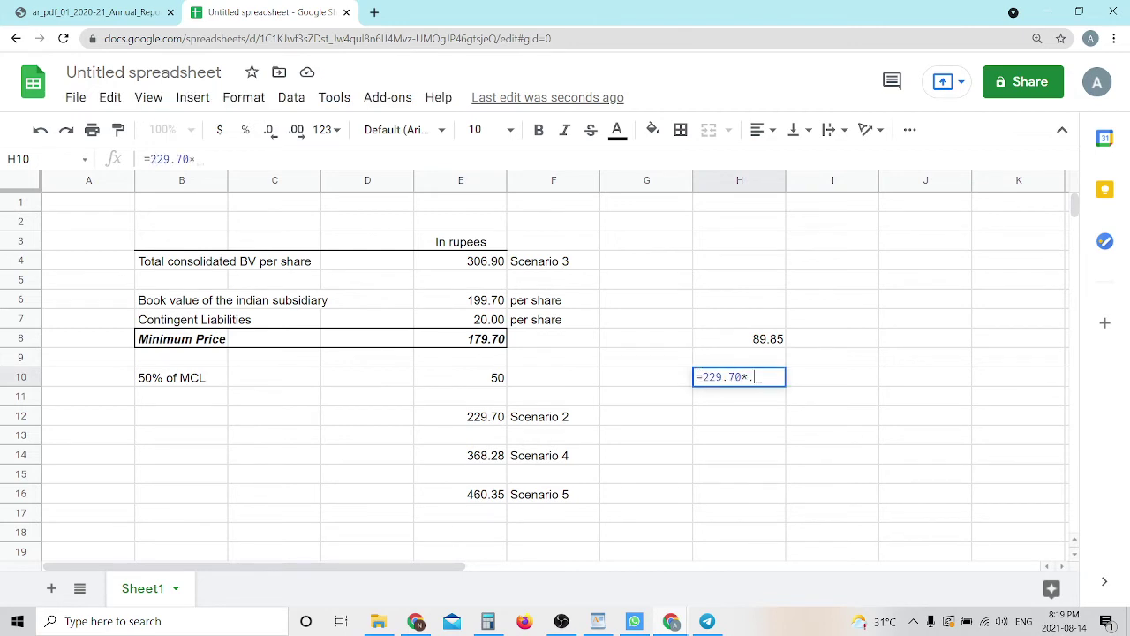
{"action": "key", "text": "Return"}
Calculate the 15% weighting of the Scenario 3 price in H12 with the formula =306.90*.15
{"action": "key", "text": "Down"}
{"action": "key", "text": "Down"}
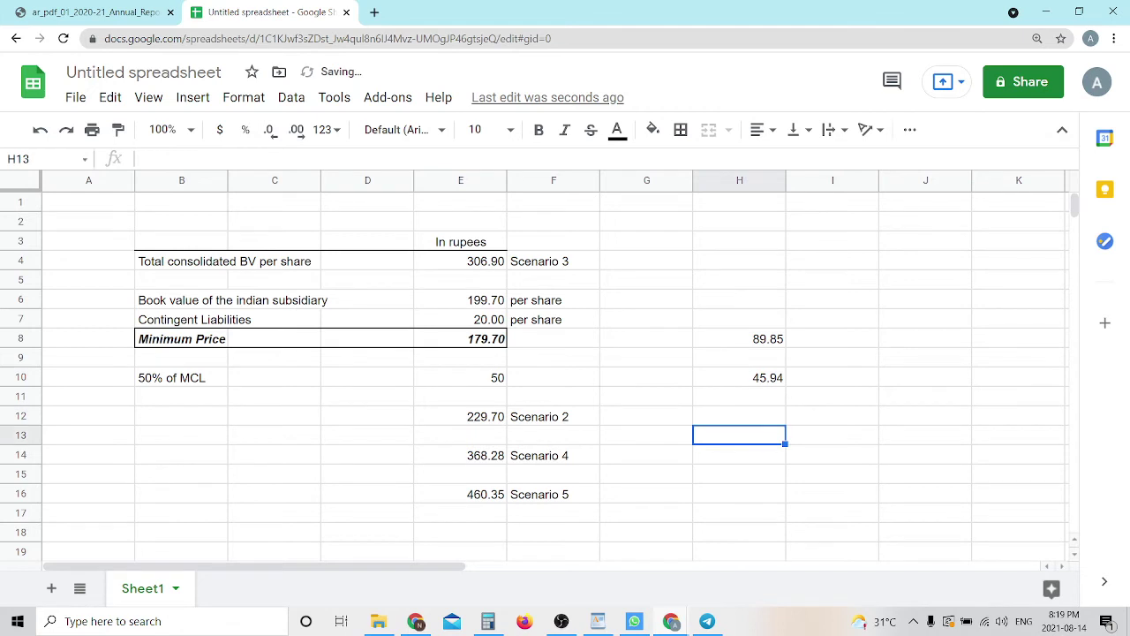
{"action": "key", "text": "Up"}
{"action": "type", "text": "306.90"}
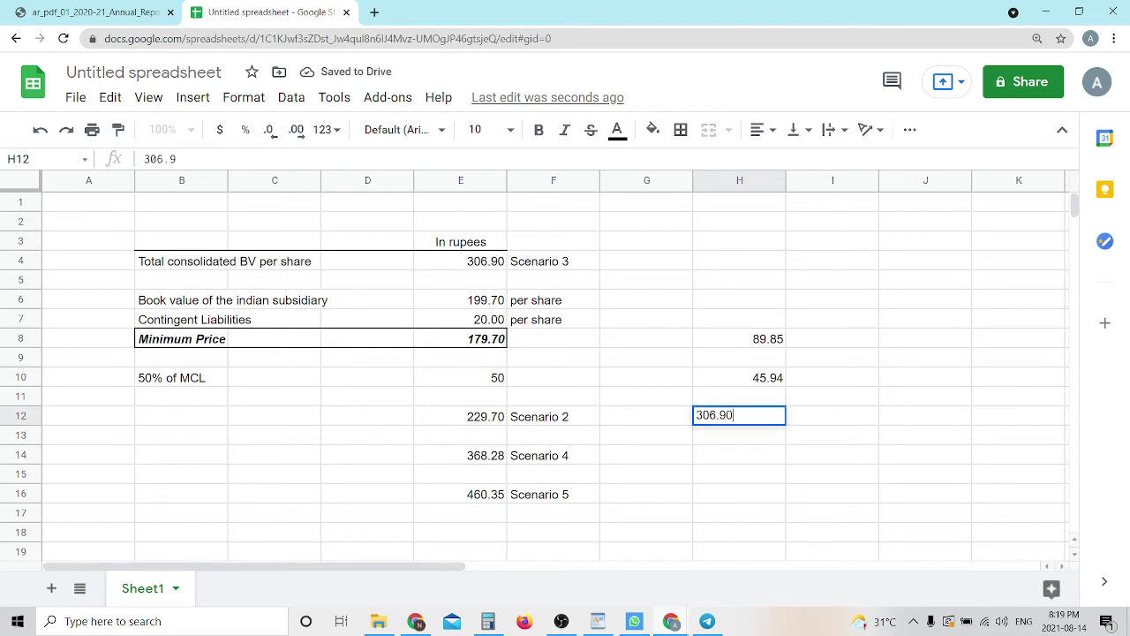
{"action": "type", "text": "*.10"}
{"action": "key", "text": "BackSpace"}
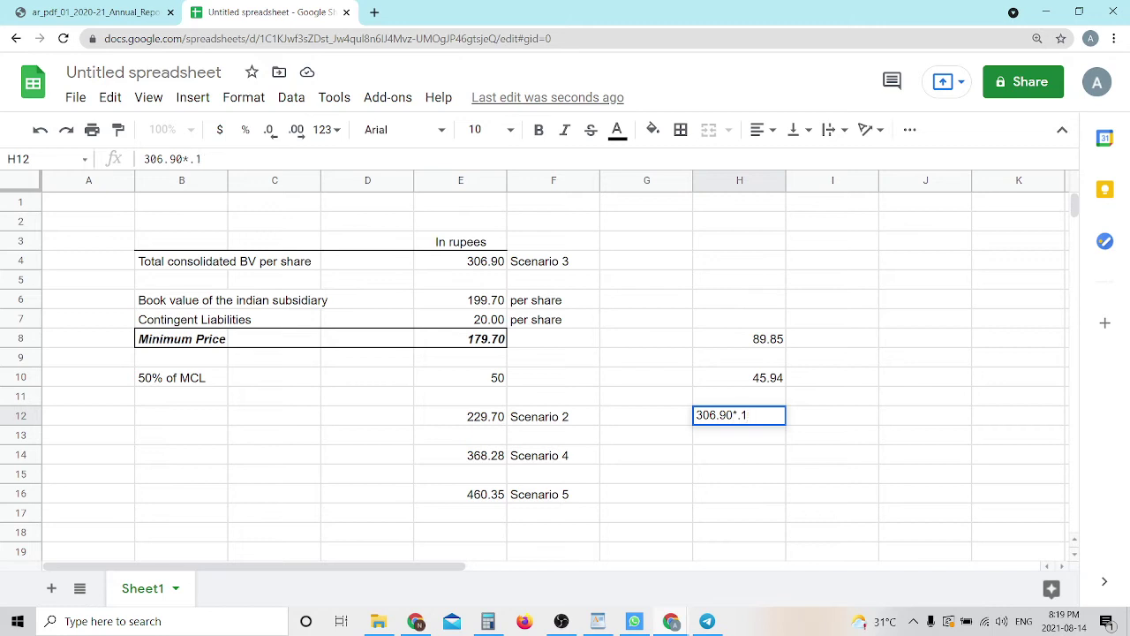
{"action": "type", "text": "5"}
{"action": "key", "text": "Return"}
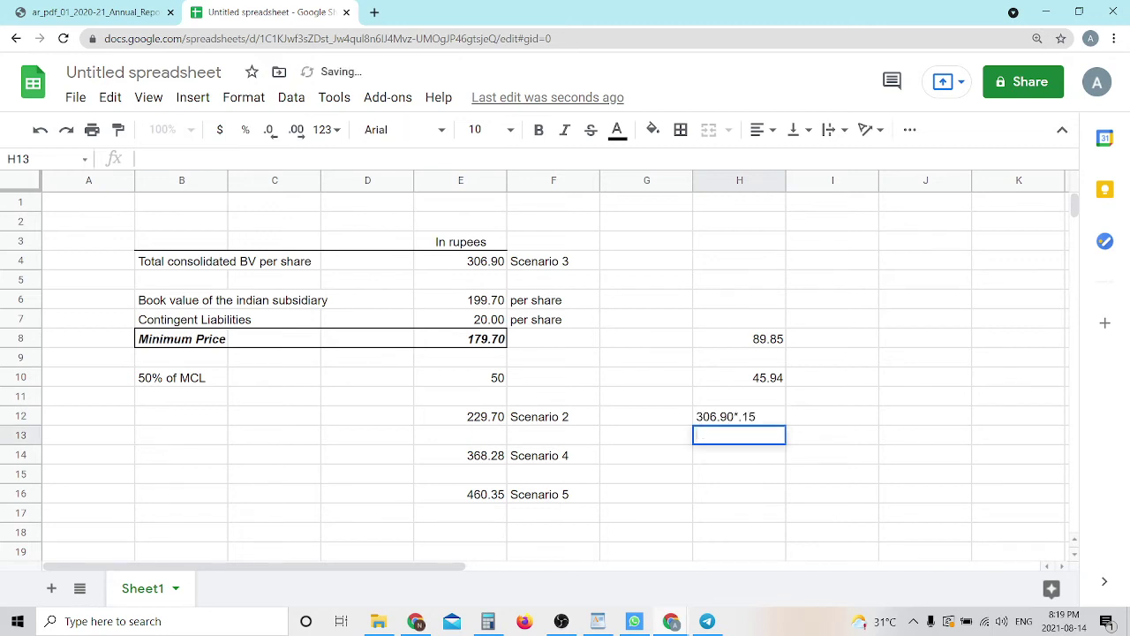
{"action": "key", "text": "Up"}
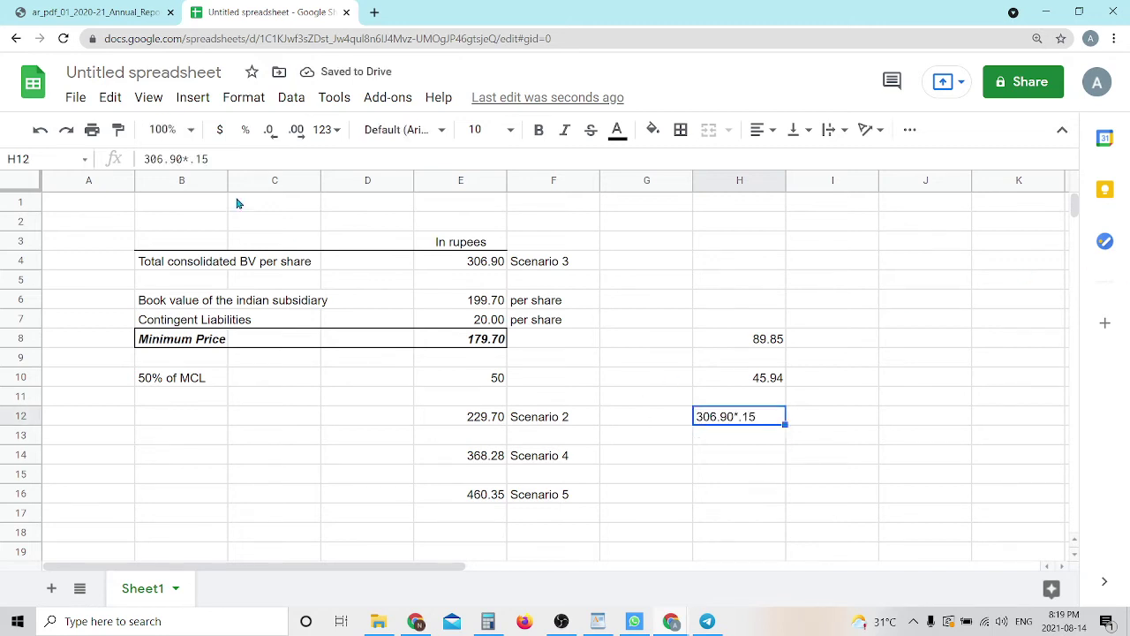
{"action": "left_click", "coordinate": [145, 161]}
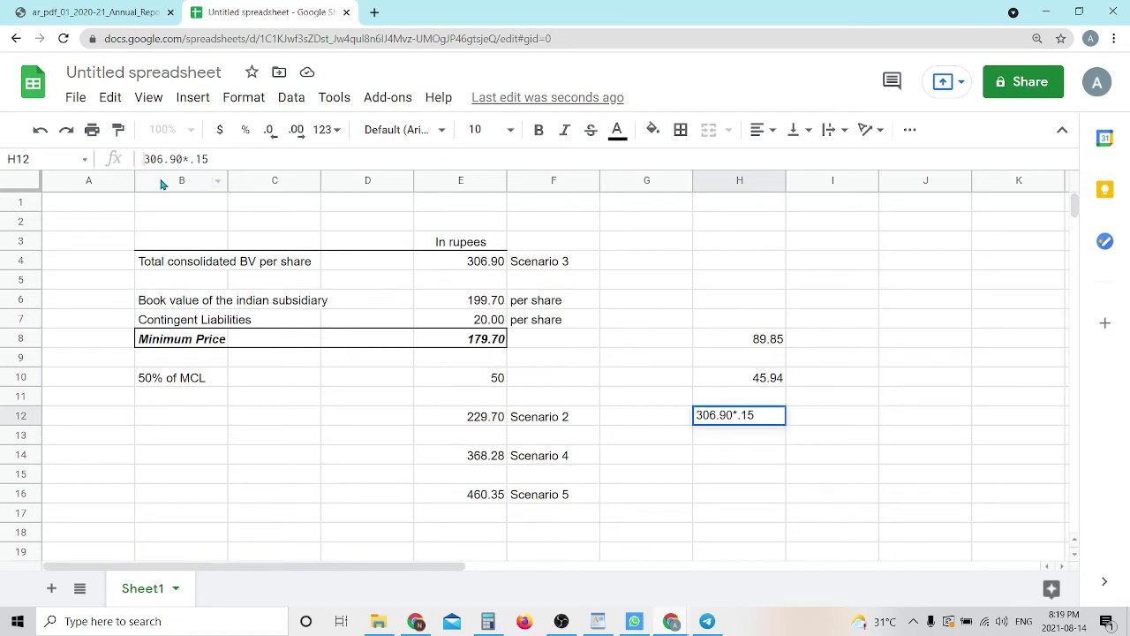
{"action": "type", "text": "="}
{"action": "key", "text": "Return"}
Calculate the 10% weighting of the Scenario 4 price in H14 with the formula =368.28*.10
{"action": "left_click", "coordinate": [758, 466]}
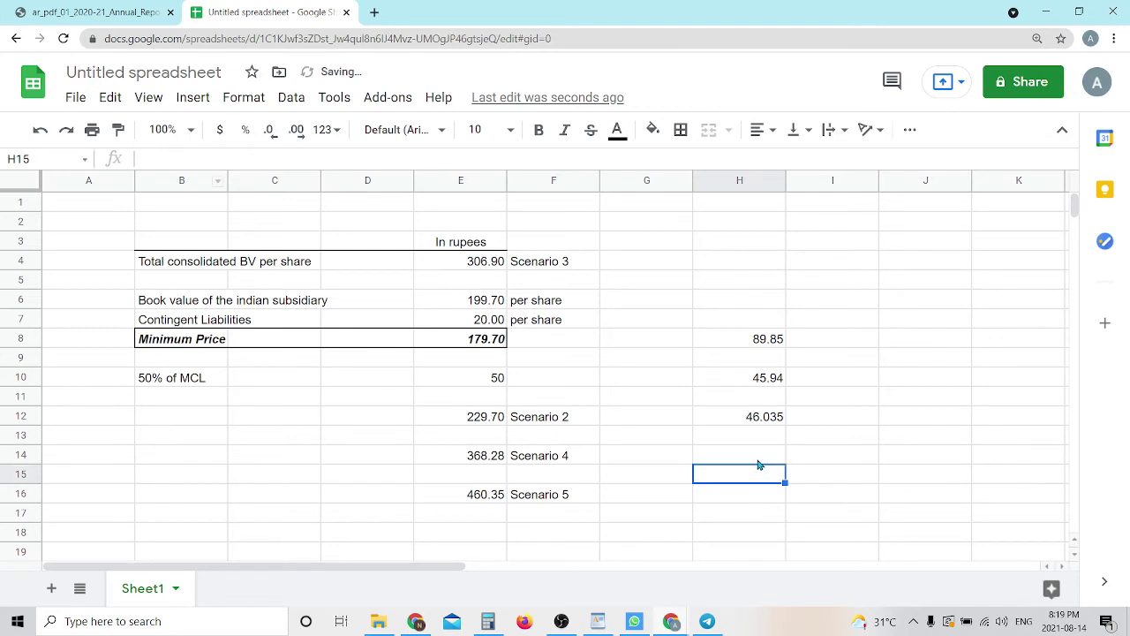
{"action": "left_click", "coordinate": [778, 457]}
{"action": "type", "text": "="}
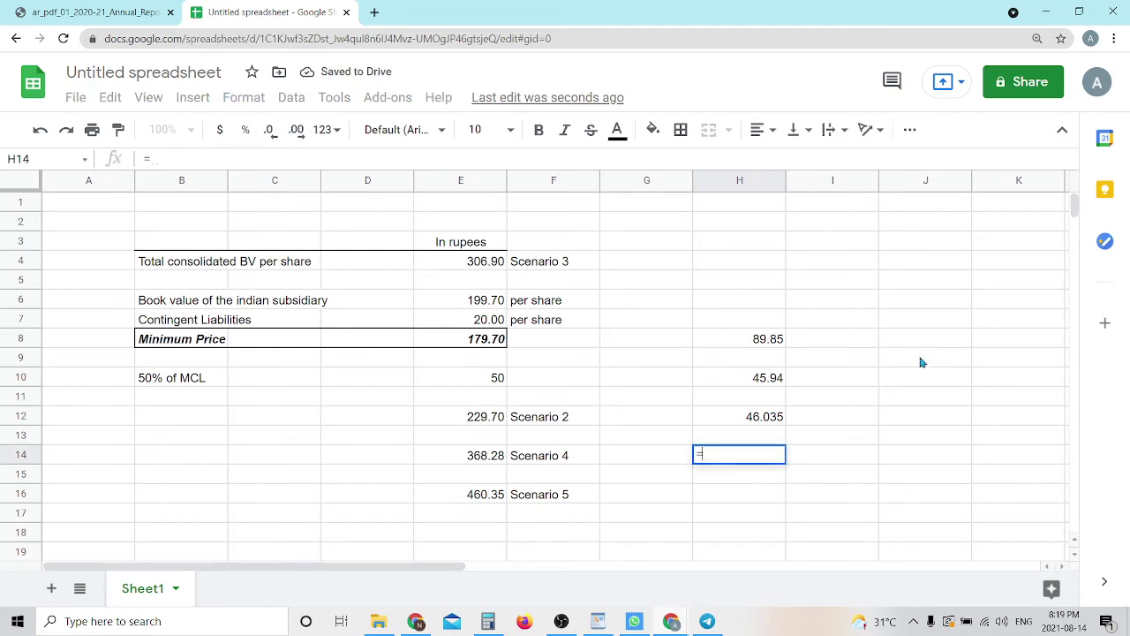
{"action": "type", "text": "368.28*"}
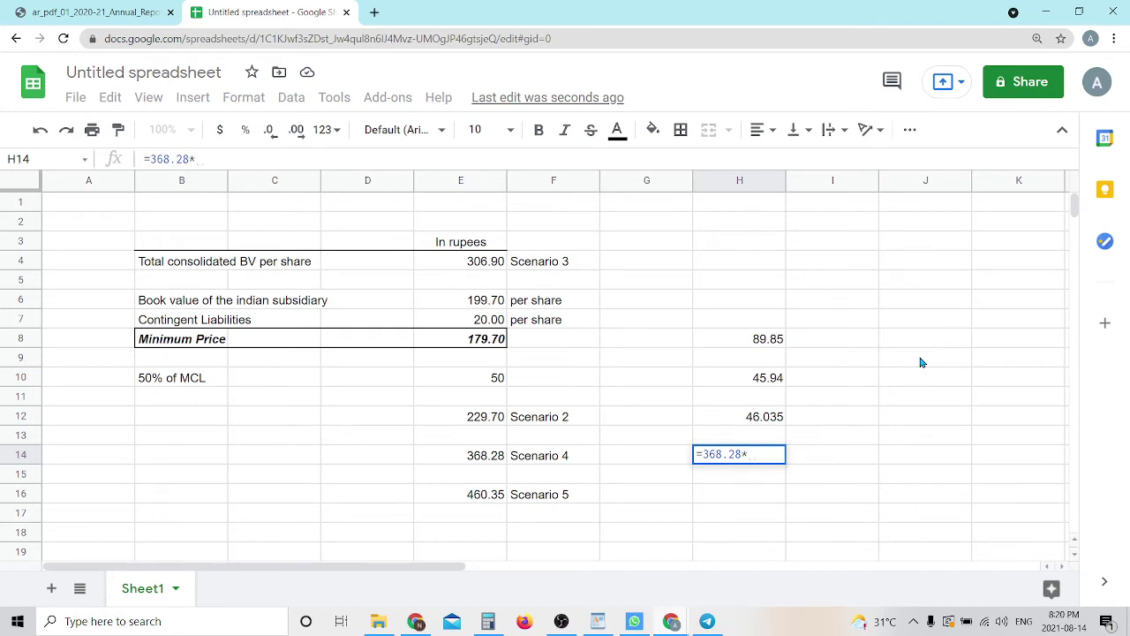
{"action": "type", "text": ".10"}
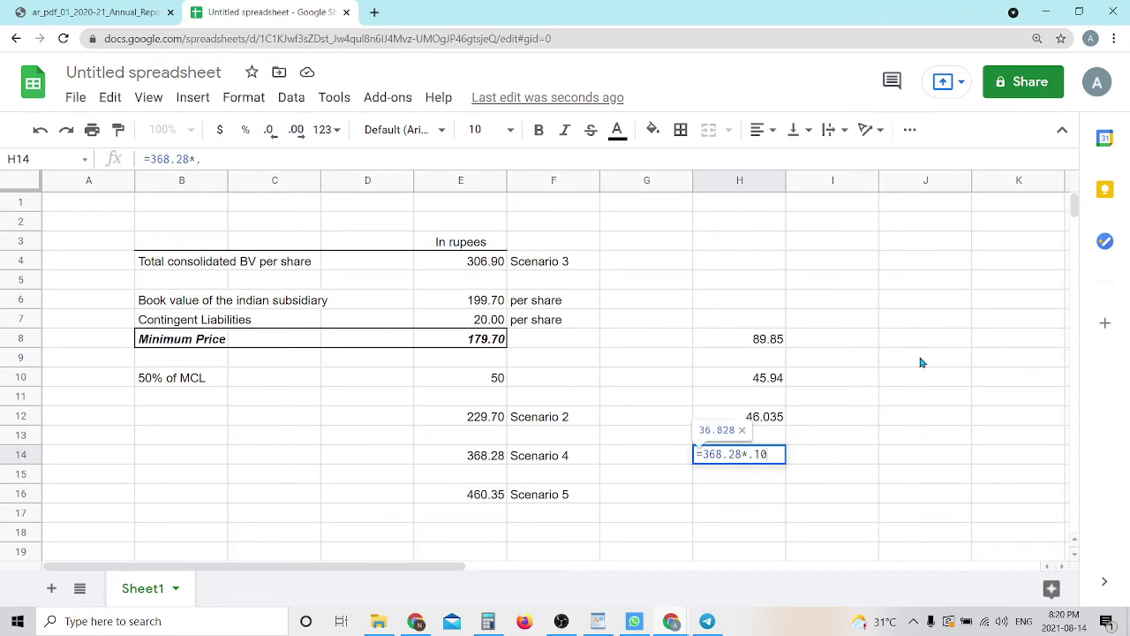
{"action": "key", "text": "Return"}
Calculate the 5% weighting of the Scenario 5 price in H16 with the formula =460.35*0.05
{"action": "key", "text": "Down"}
{"action": "type", "text": "=4"}
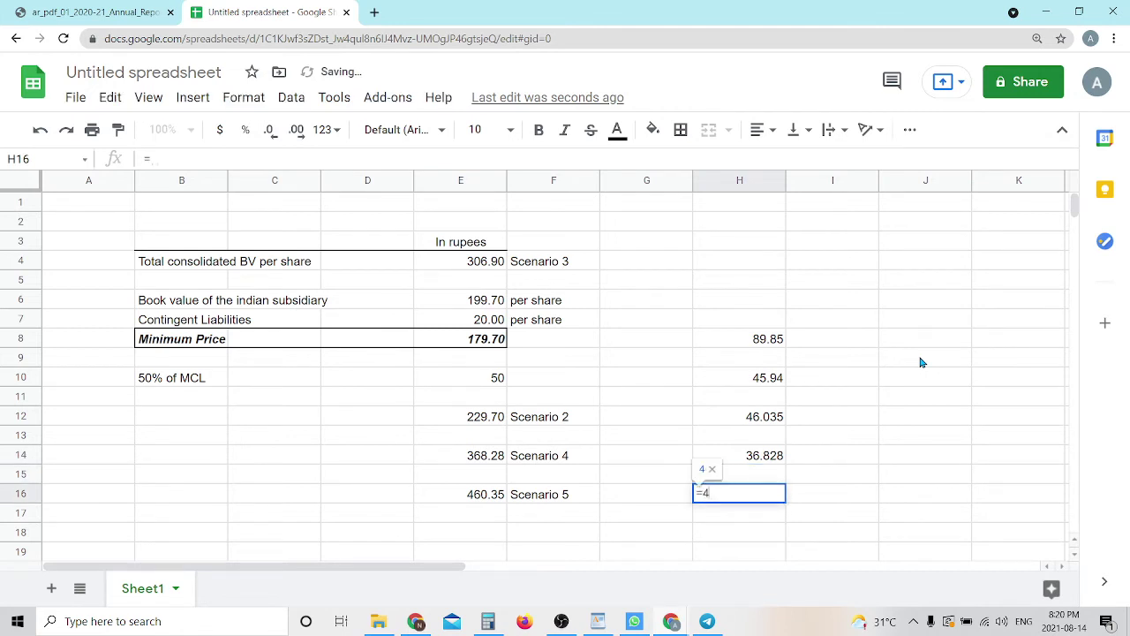
{"action": "type", "text": "60.35*0.05"}
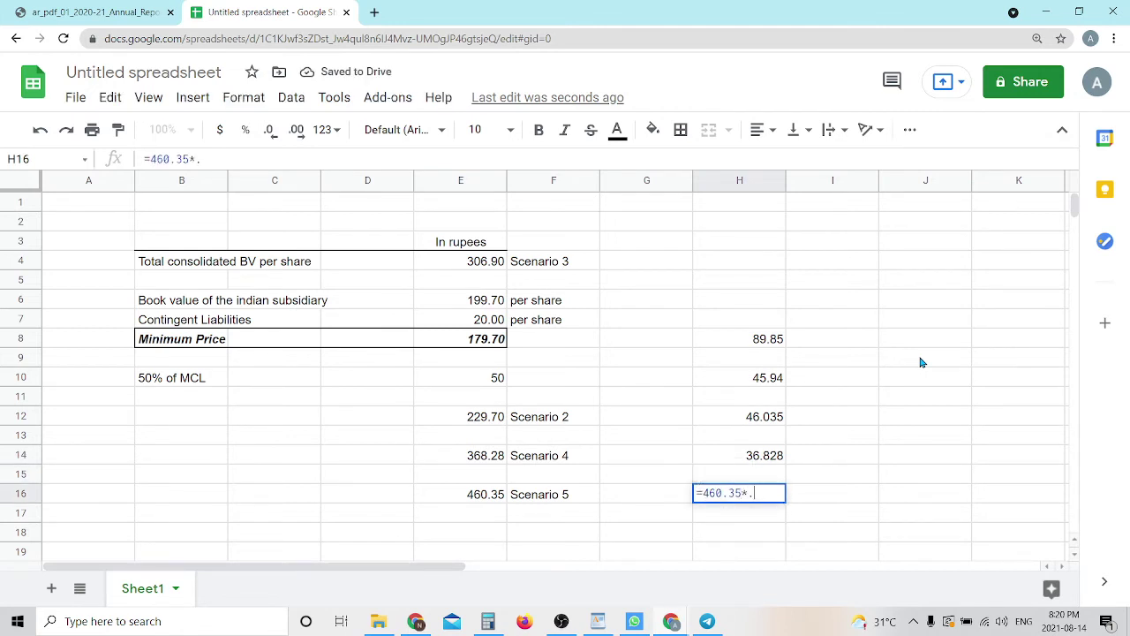
{"action": "key", "text": "Return"}
Select the weighted scenario values in H8:H16 to check their sum
{"action": "key", "text": "Up"}
{"action": "key", "text": "shift+Up"}
{"action": "key", "text": "shift+Up"}
{"action": "key", "text": "shift+Up"}
{"action": "key", "text": "shift+Up"}
{"action": "key", "text": "shift+Up"}
{"action": "key", "text": "shift+Up"}
{"action": "key", "text": "shift+Up"}
{"action": "key", "text": "shift+Up"}
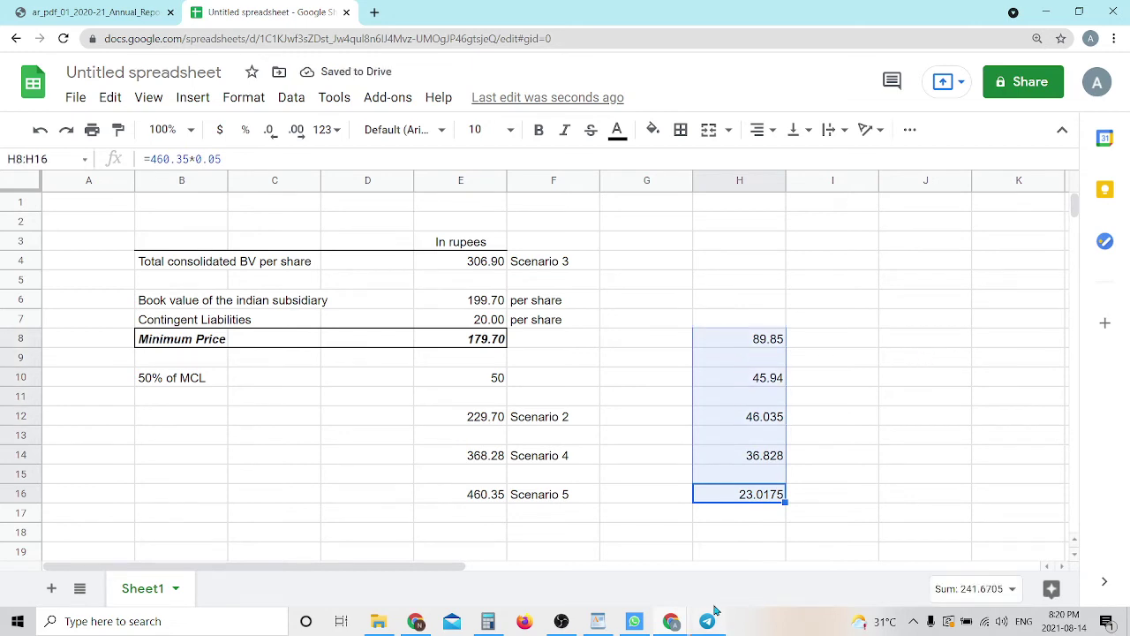
Total the five weighted scenario values in H18 with the formula =H8+H10+H12+H14+H16
{"action": "left_click", "coordinate": [740, 536]}
{"action": "type", "text": "="}
{"action": "left_click", "coordinate": [768, 344]}
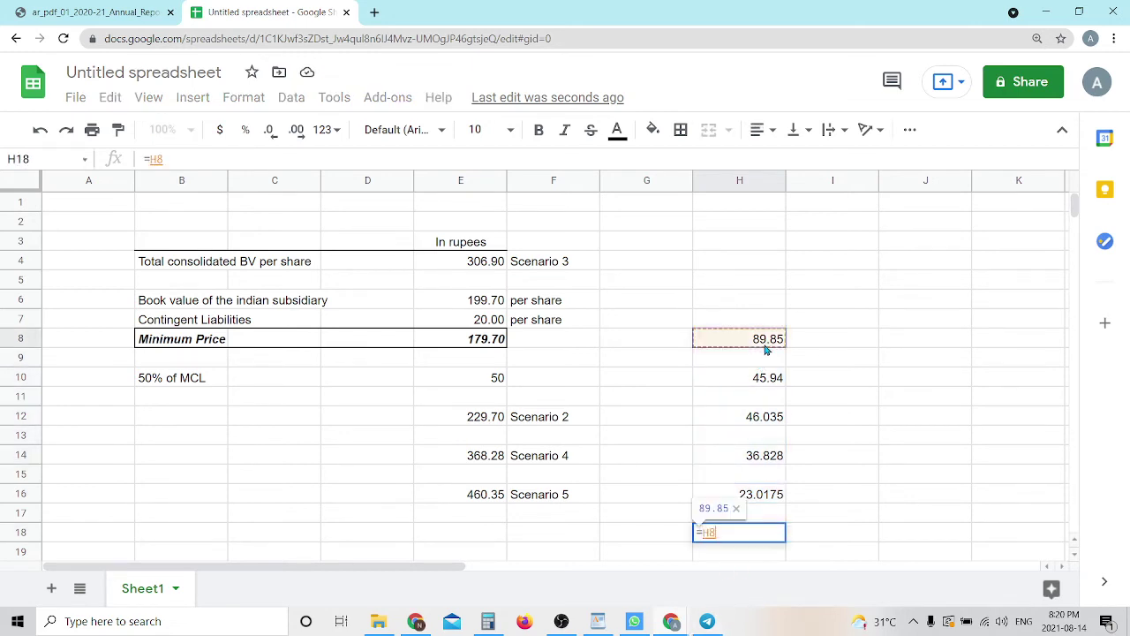
{"action": "type", "text": "+"}
{"action": "left_click", "coordinate": [759, 377]}
{"action": "type", "text": "+"}
{"action": "left_click", "coordinate": [761, 416]}
{"action": "type", "text": "+"}
{"action": "left_click", "coordinate": [759, 456]}
{"action": "type", "text": "+"}
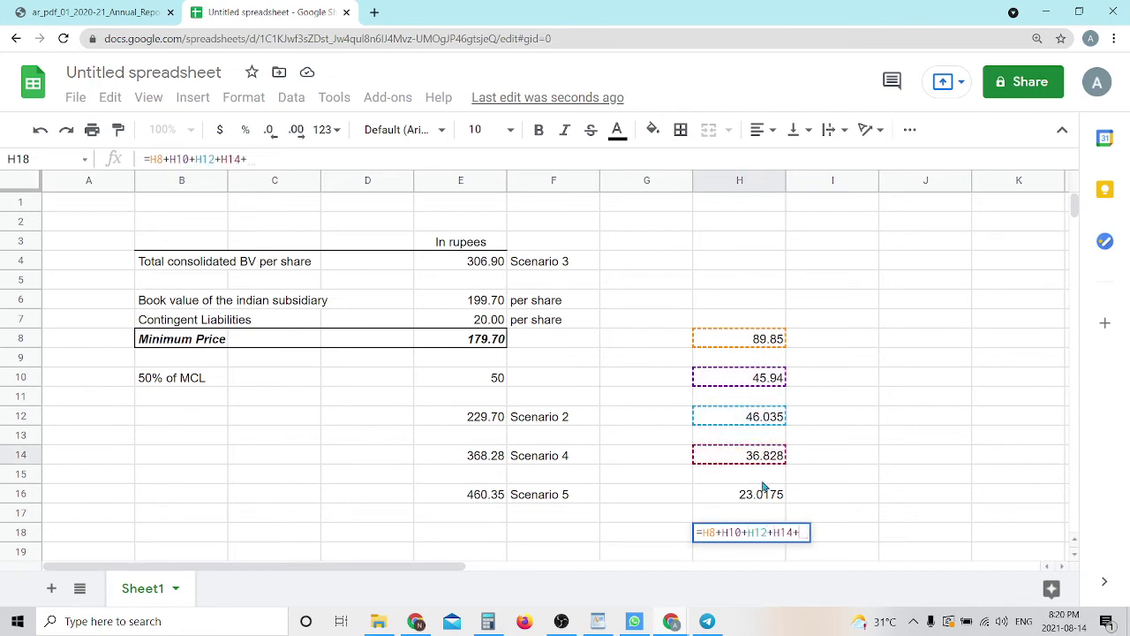
{"action": "left_click", "coordinate": [764, 494]}
{"action": "key", "text": "Return"}
Format the weighted total in H18 to two decimal places
{"action": "left_click", "coordinate": [773, 513]}
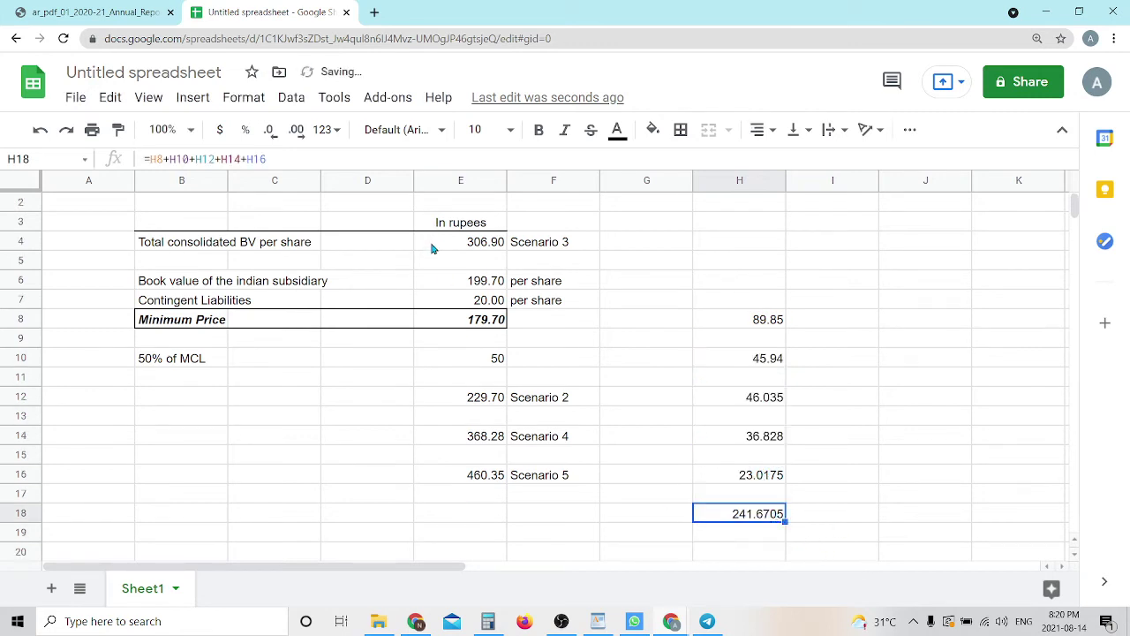
{"action": "left_click", "coordinate": [297, 130]}
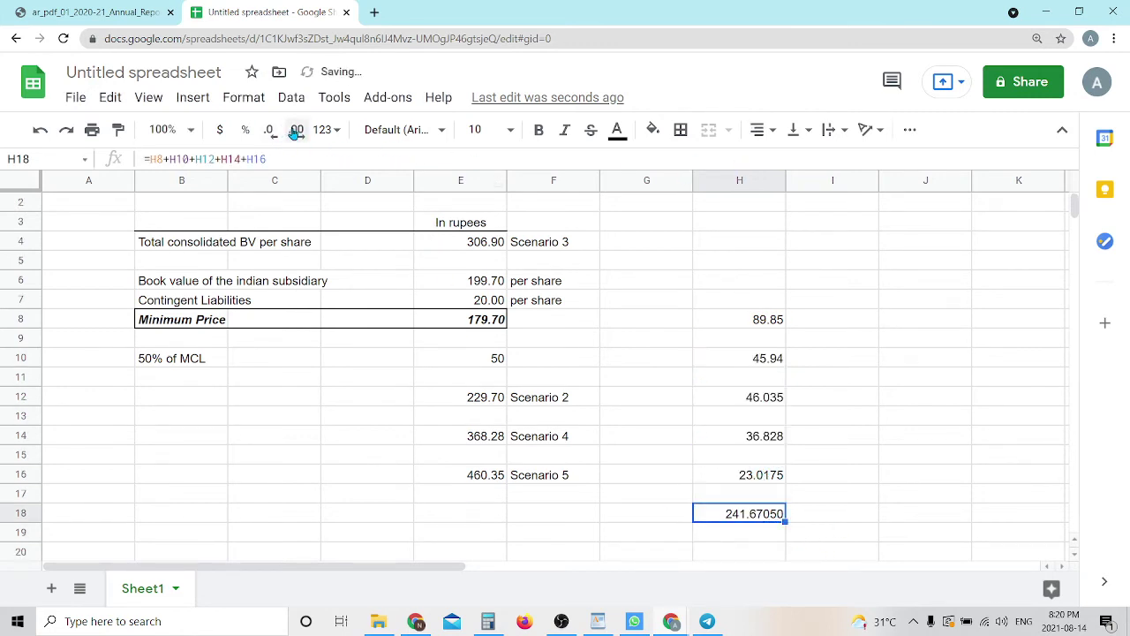
{"action": "left_click", "coordinate": [269, 130]}
{"action": "left_click", "coordinate": [269, 130]}
{"action": "left_click", "coordinate": [269, 130]}
{"action": "left_click", "coordinate": [829, 519]}
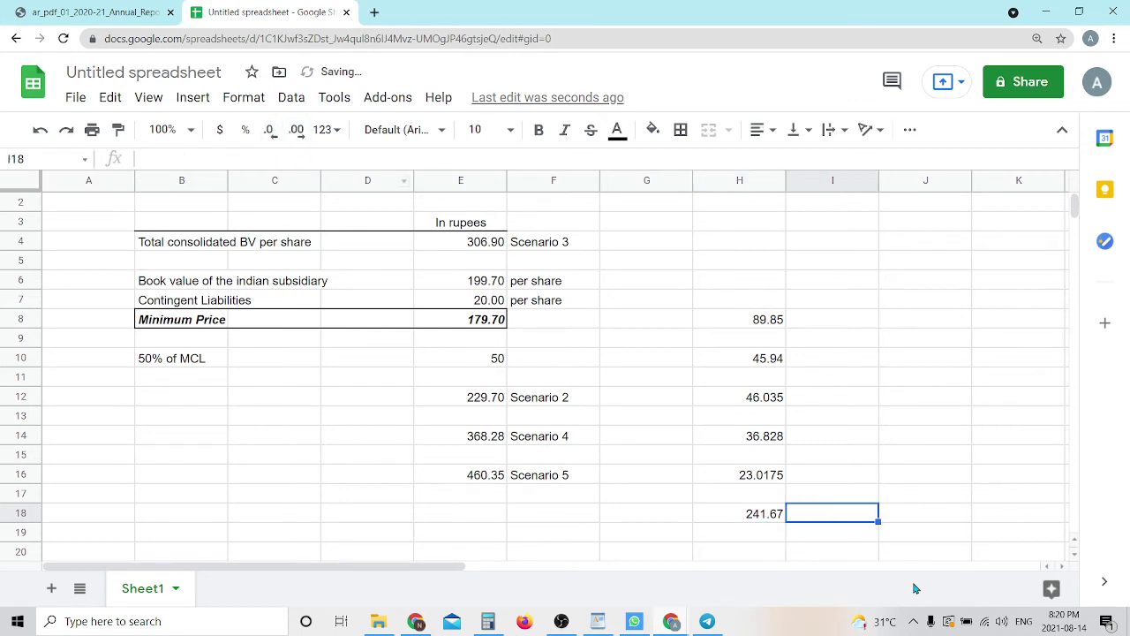
Make the weighted total in H18 bold and add border lines to its cell
{"action": "left_click", "coordinate": [763, 514]}
{"action": "left_click", "coordinate": [538, 129]}
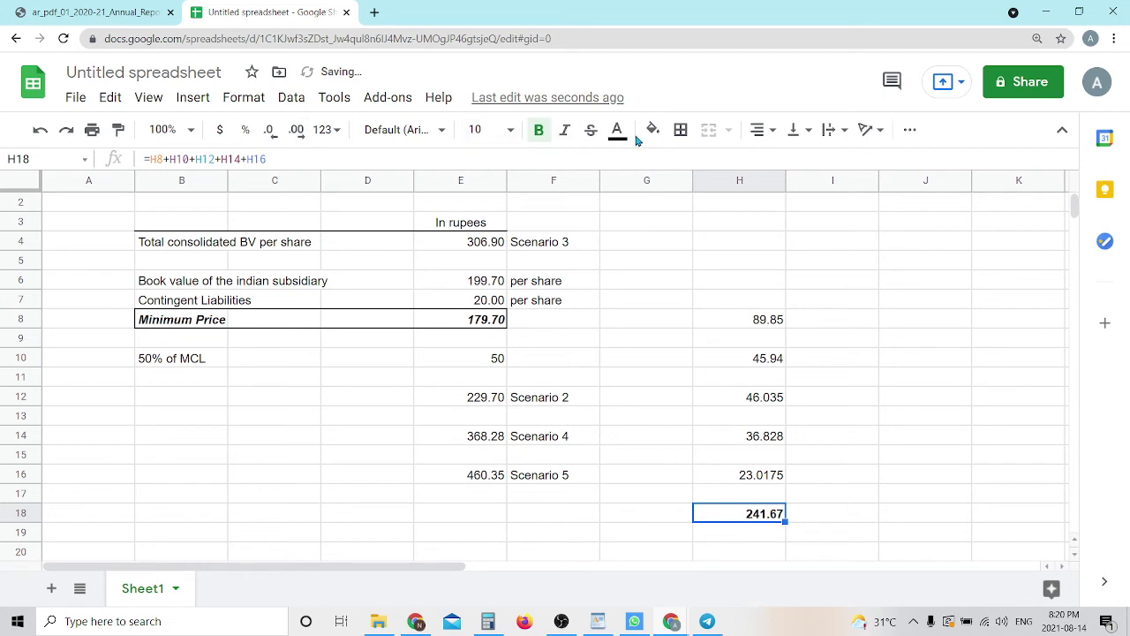
{"action": "left_click", "coordinate": [680, 130]}
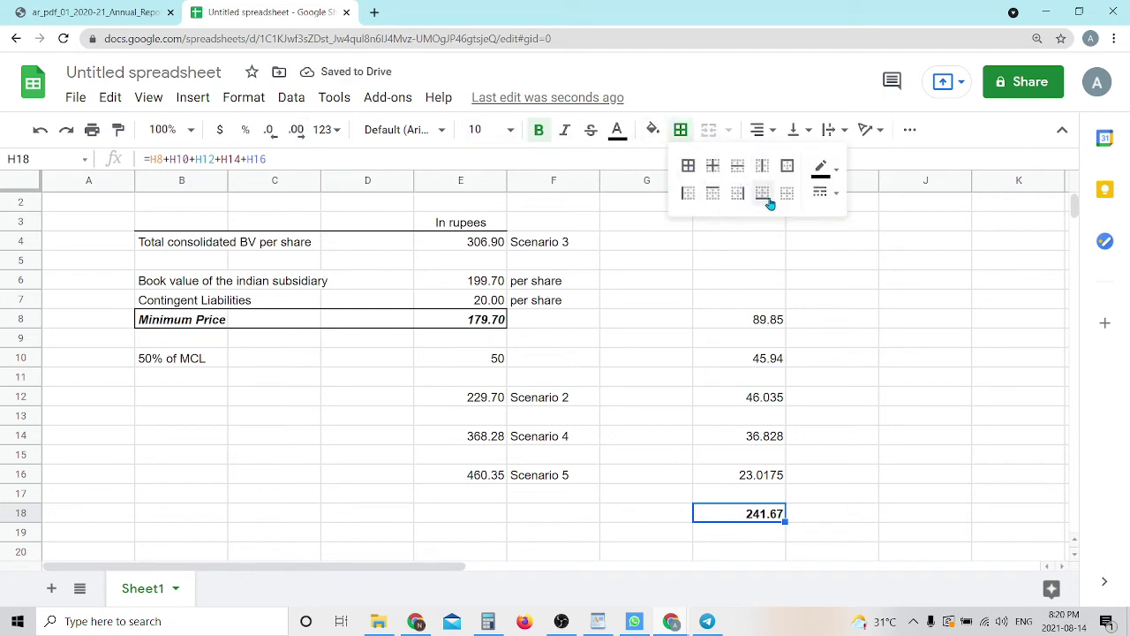
{"action": "left_click", "coordinate": [735, 195]}
{"action": "left_click", "coordinate": [812, 415]}
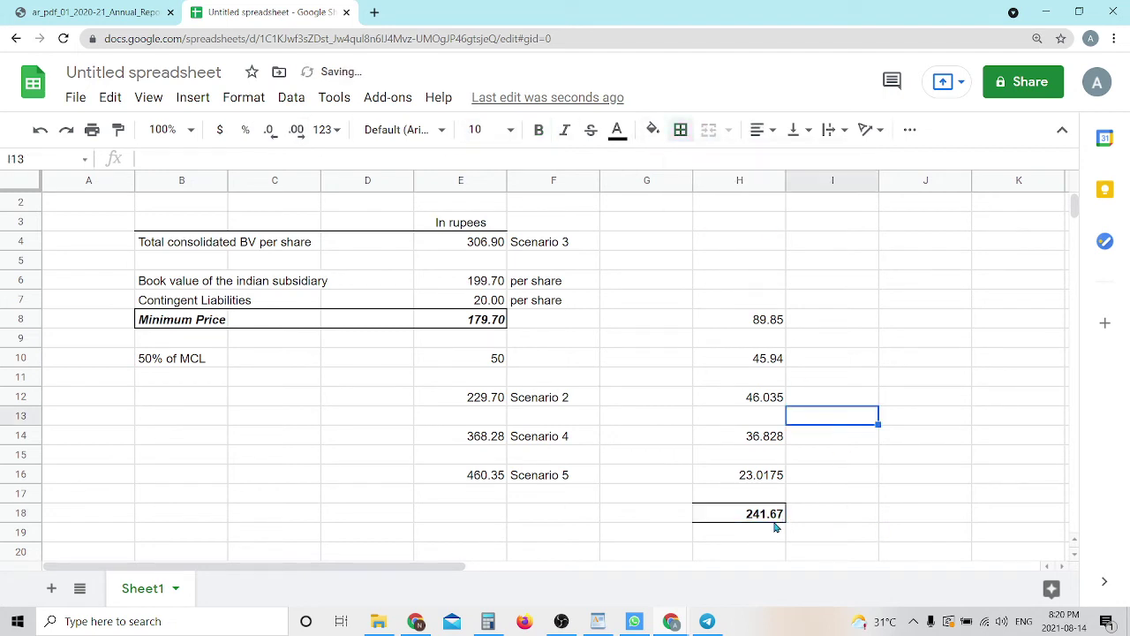
{"action": "left_click", "coordinate": [732, 514]}
{"action": "left_click", "coordinate": [356, 358]}
{"action": "left_click", "coordinate": [497, 326]}
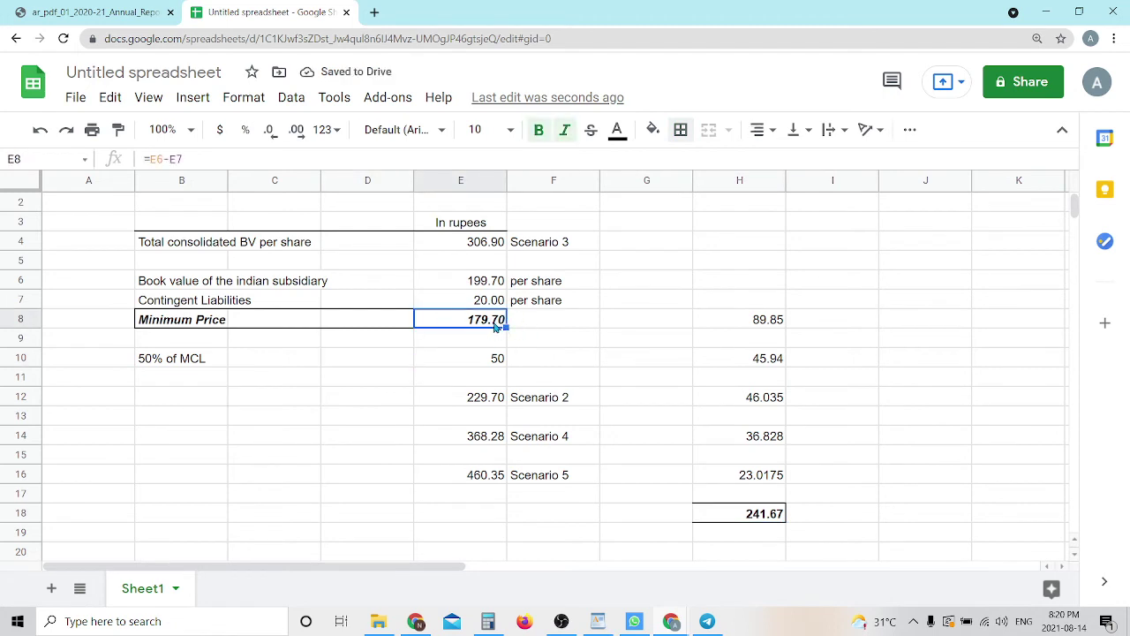
{"action": "left_click", "coordinate": [593, 366]}
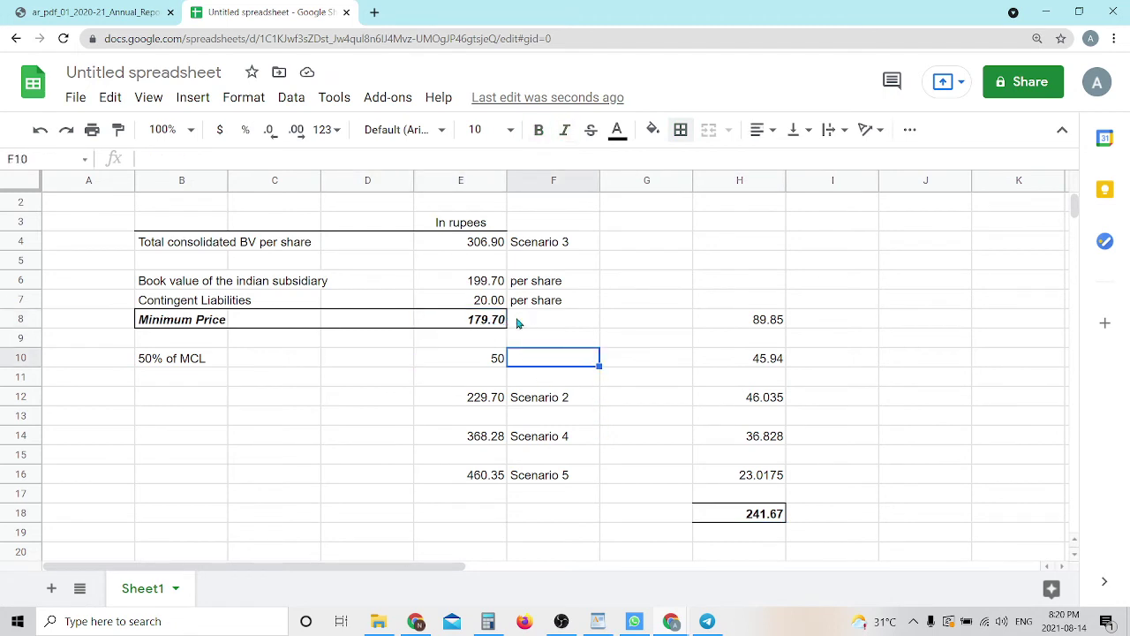
{"action": "left_click", "coordinate": [774, 521]}
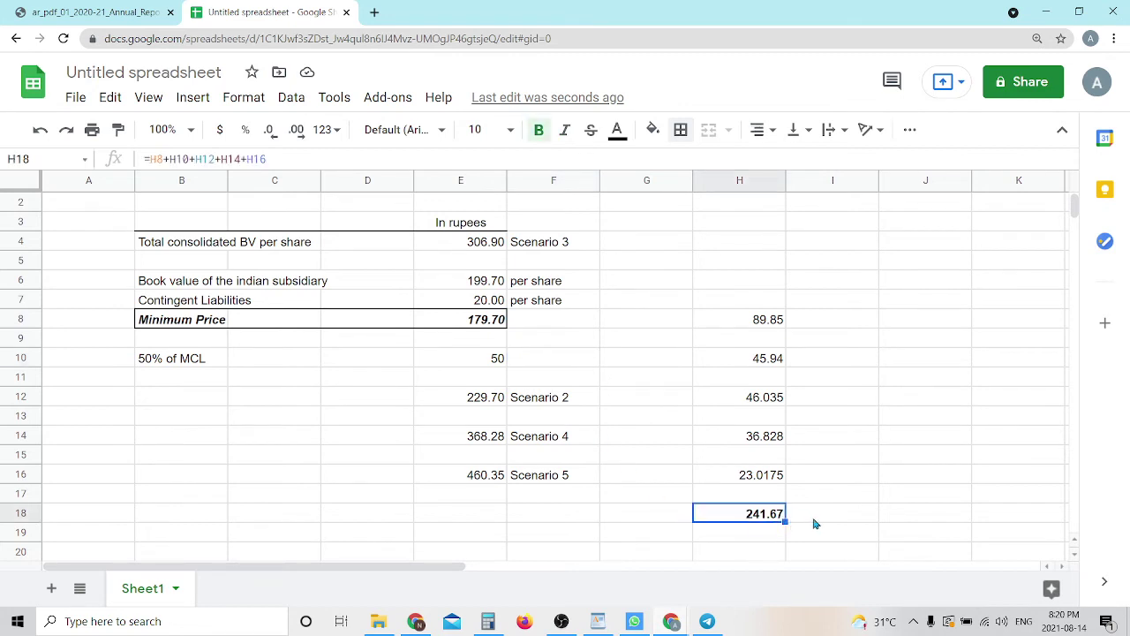
{"action": "left_click", "coordinate": [815, 523]}
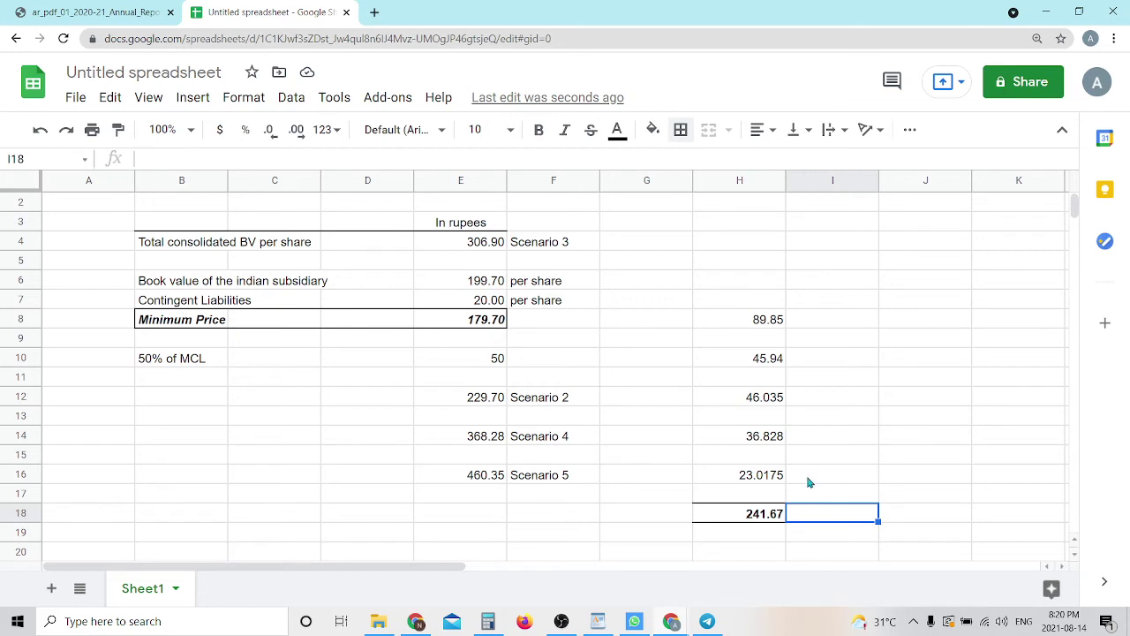
Apply all borders to H18 so the weighted total is boxed on every side
{"action": "scroll", "coordinate": [812, 483], "scroll_direction": "down", "scroll_amount": 2}
{"action": "left_click", "coordinate": [749, 399]}
{"action": "scroll", "coordinate": [707, 393], "scroll_direction": "up", "scroll_amount": 1}
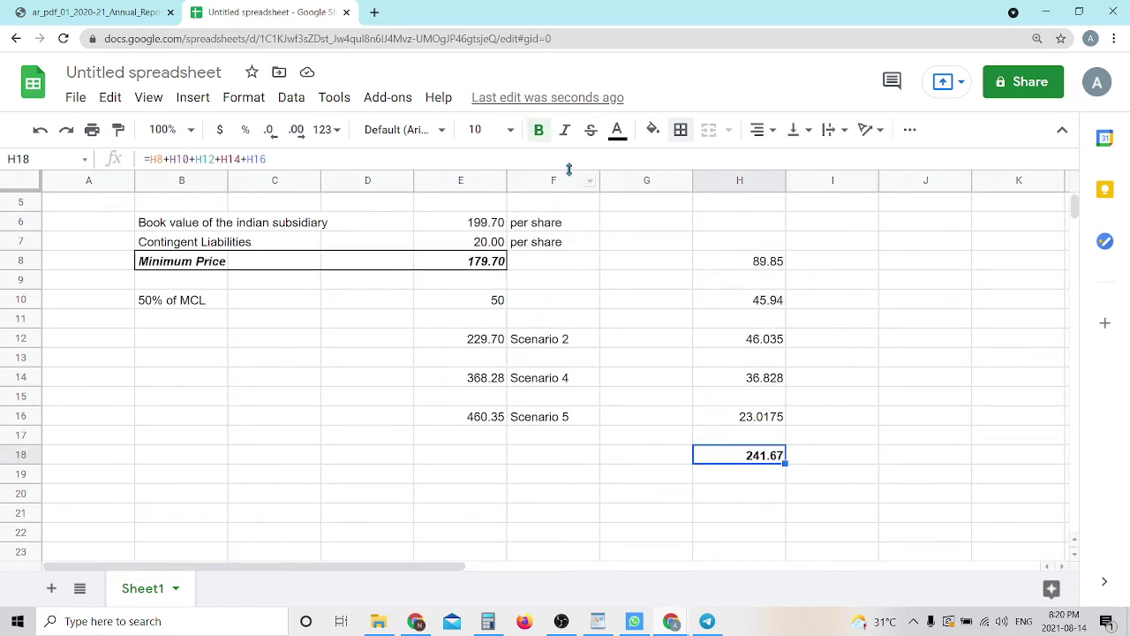
{"action": "left_click", "coordinate": [680, 130]}
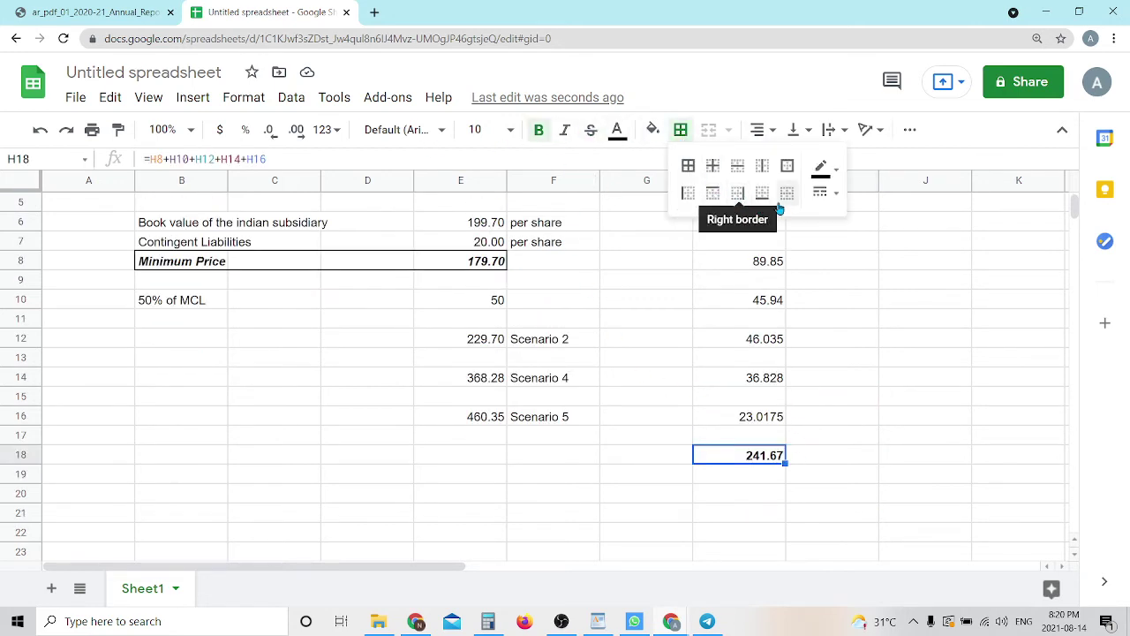
{"action": "left_click", "coordinate": [688, 165]}
{"action": "left_click", "coordinate": [982, 474]}
{"action": "scroll", "coordinate": [980, 503], "scroll_direction": "up", "scroll_amount": 2}
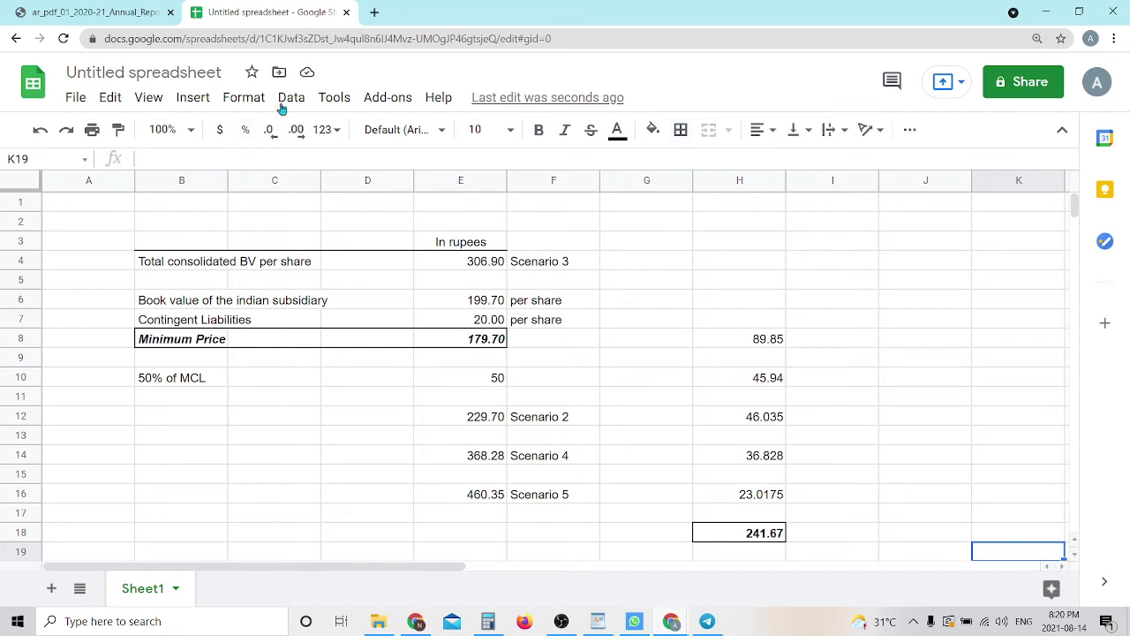
Close the spreadsheet and return to the 2020-21 annual report PDF
{"action": "left_click", "coordinate": [346, 13]}
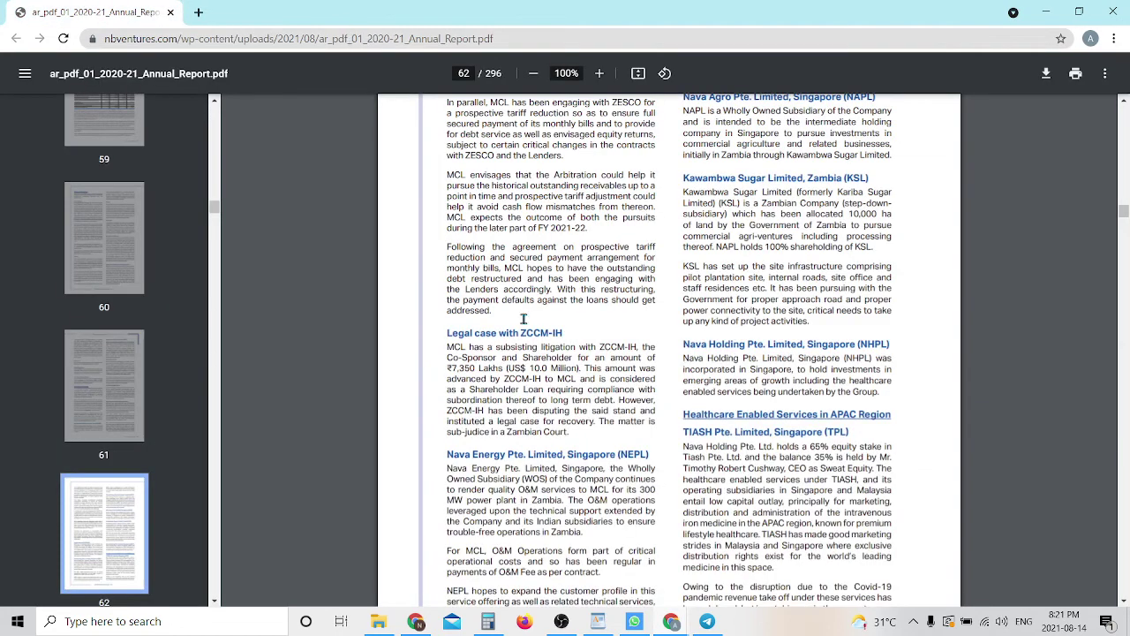
{"action": "scroll", "coordinate": [441, 424], "scroll_direction": "down", "scroll_amount": 1}
{"action": "scroll", "coordinate": [466, 414], "scroll_direction": "up", "scroll_amount": 1}
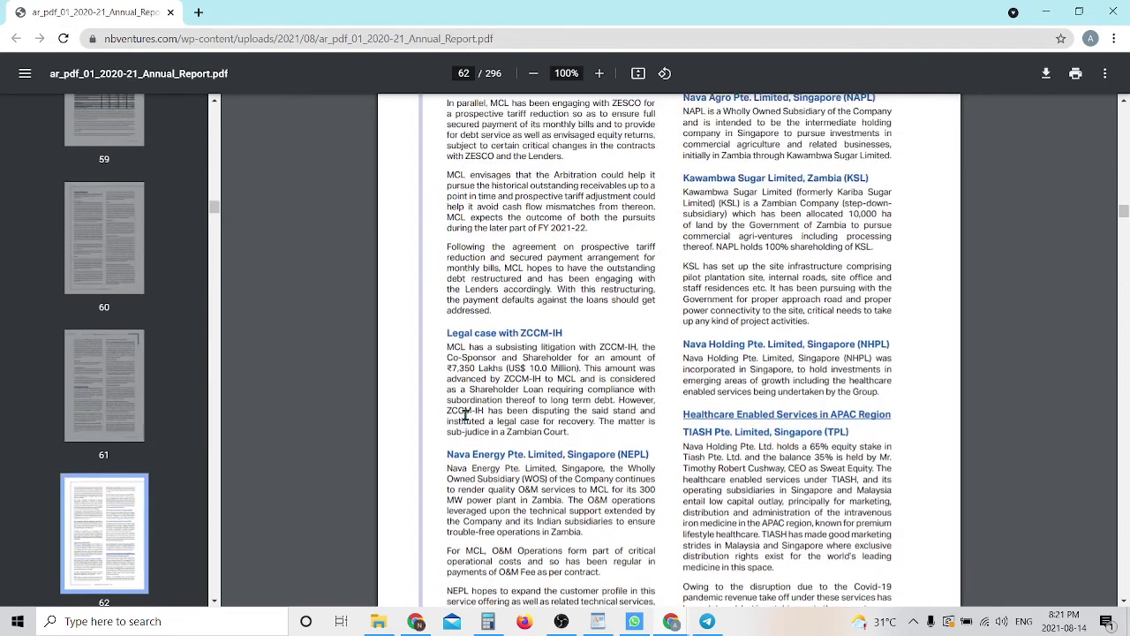